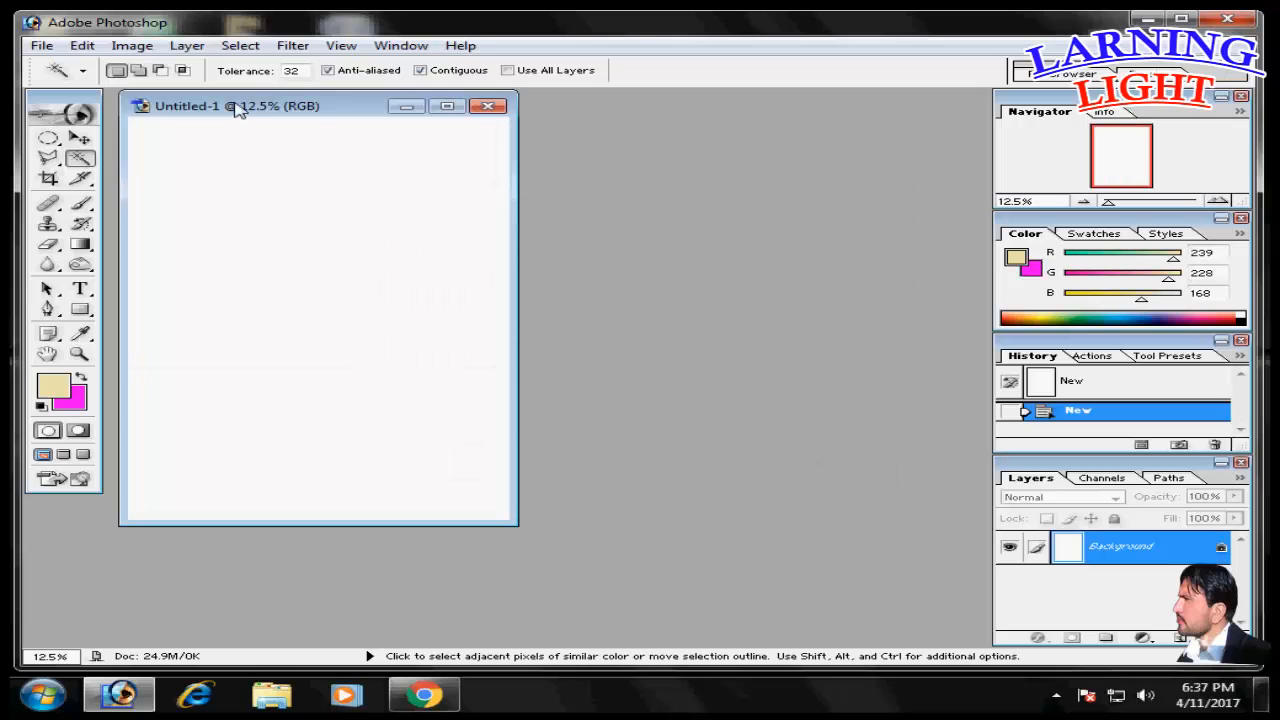
- Reposition the blank Untitled-1 document window and select its whole white canvas with the Magic Wand
{"action": "left_click", "coordinate": [240, 122]}
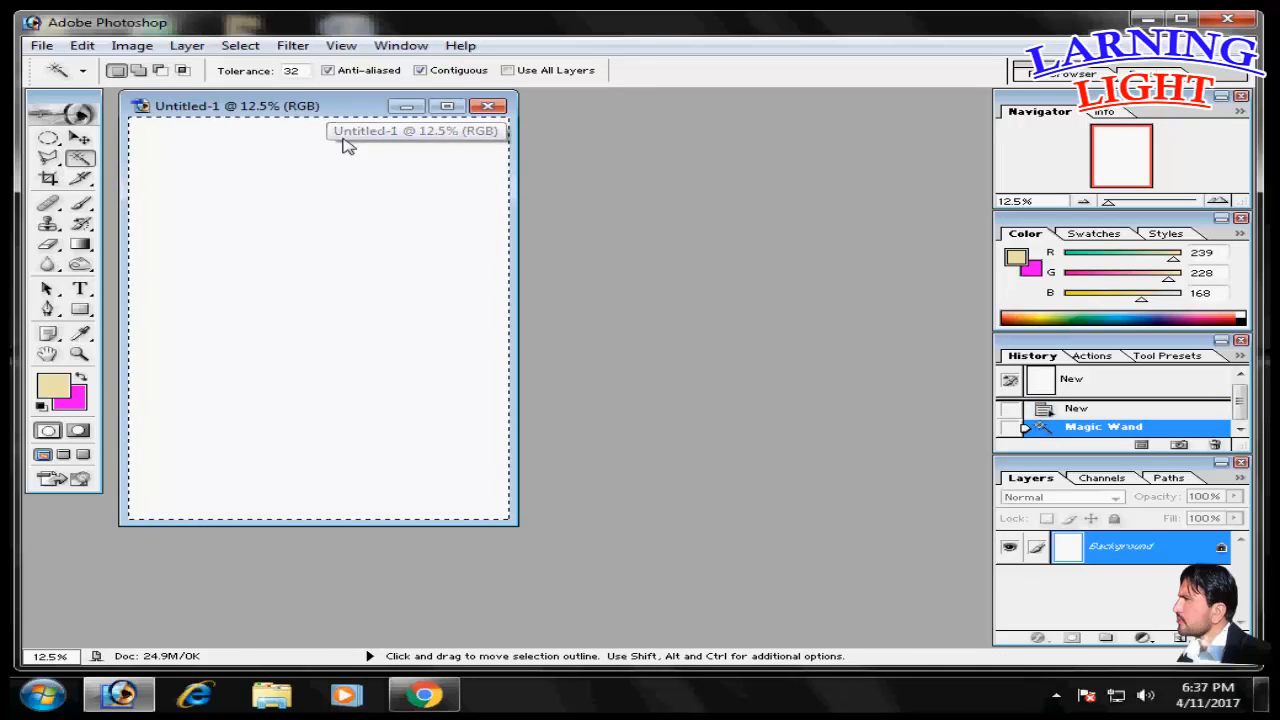
{"action": "key", "text": "ctrl+d"}
{"action": "left_click_drag", "start_coordinate": [283, 104], "coordinate": [398, 128]}
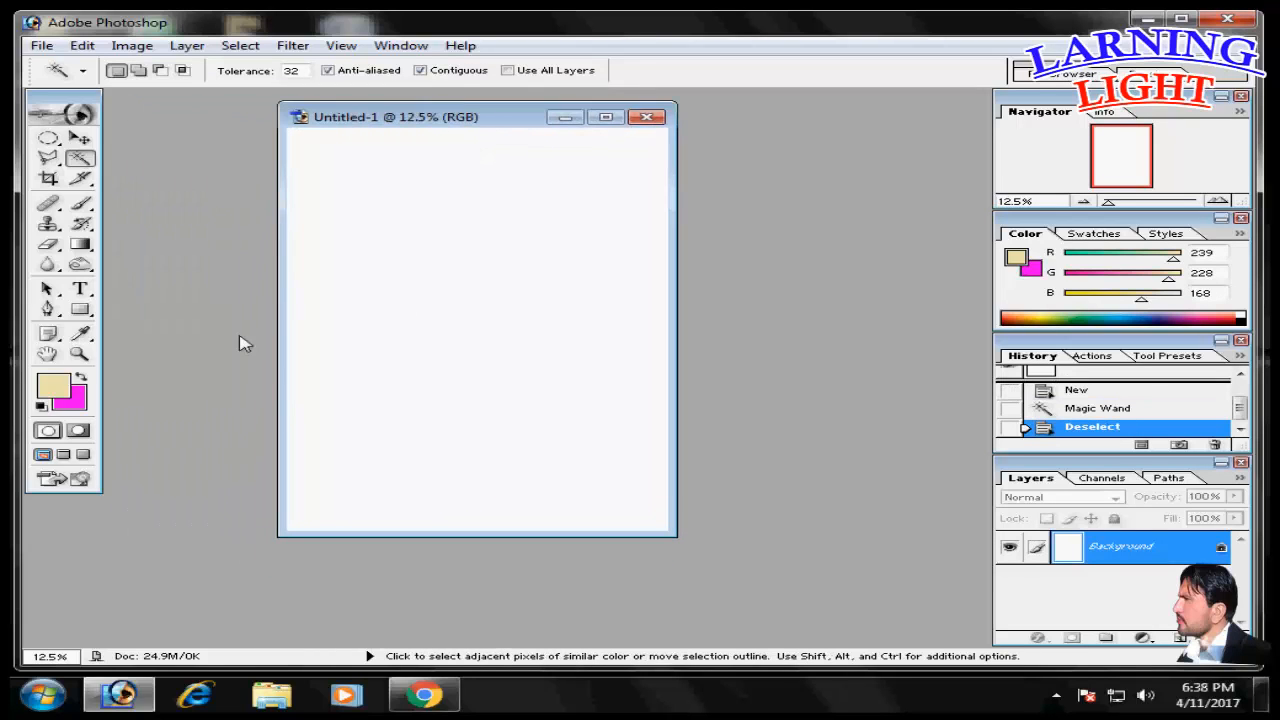
{"action": "left_click", "coordinate": [418, 174]}
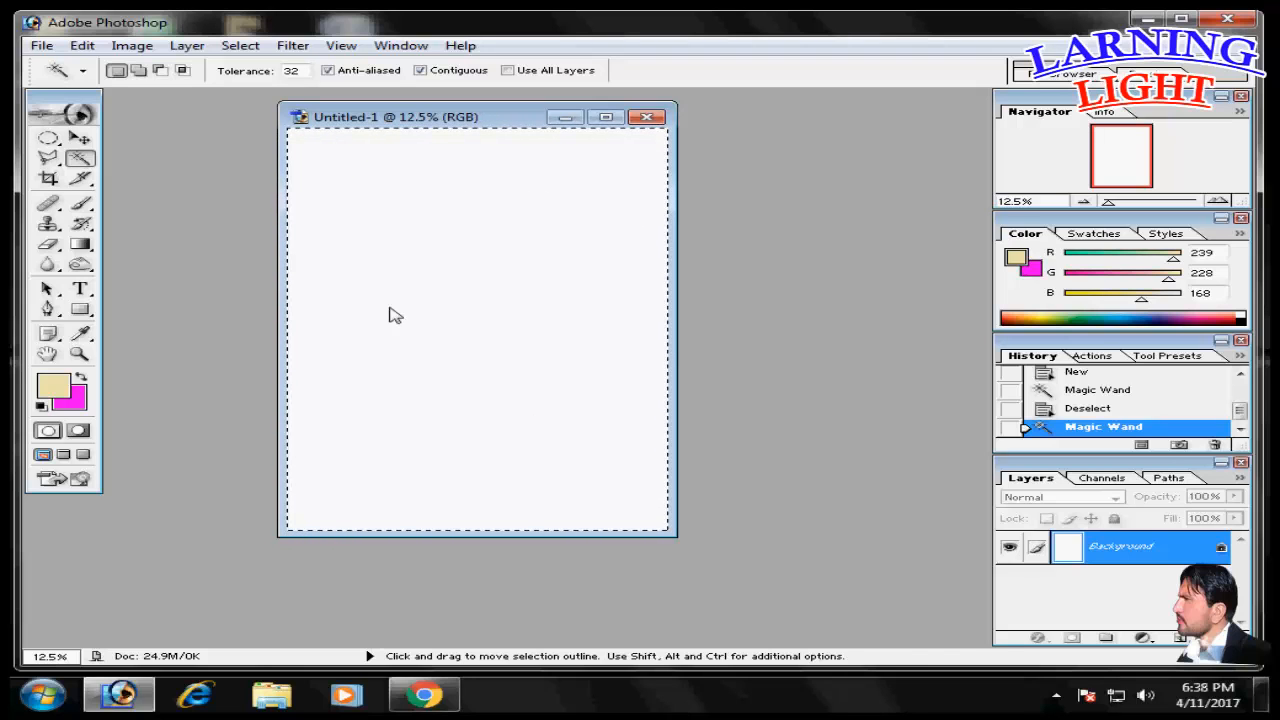
- Open Penguins.jpg from Sample Pictures and move its window lower in the workspace
{"action": "left_click", "coordinate": [41, 45]}
{"action": "left_click", "coordinate": [63, 87]}
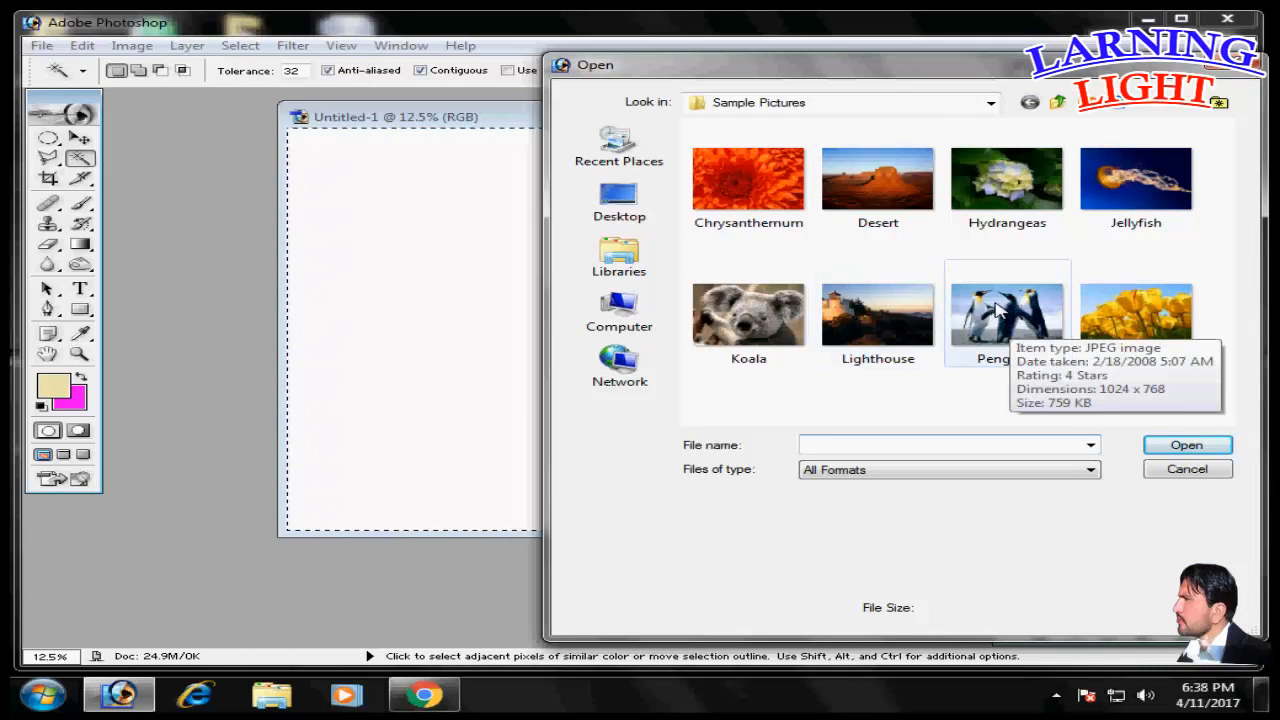
{"action": "double_click", "coordinate": [995, 310]}
{"action": "left_click_drag", "start_coordinate": [360, 126], "coordinate": [425, 290]}
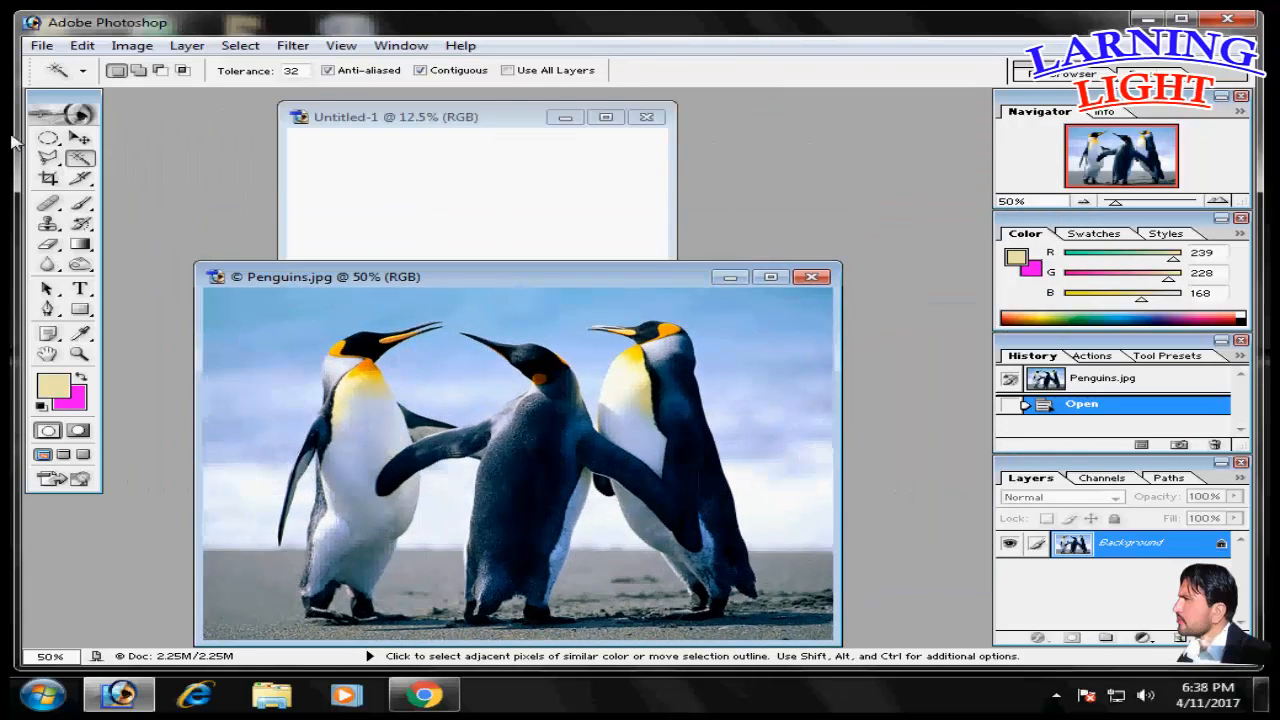
- Try Magic Wand selections on the upper sky, the white area beside the left penguin, and its orange beak patch
{"action": "left_click", "coordinate": [306, 306]}
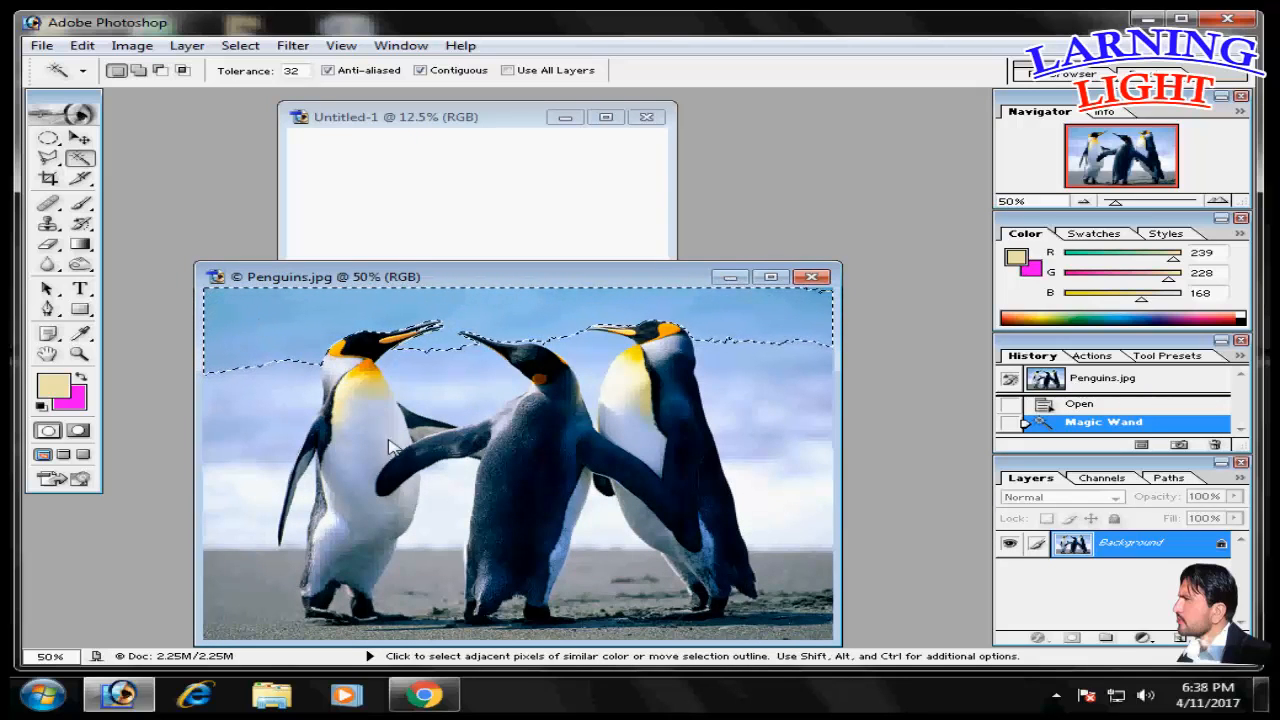
{"action": "left_click", "coordinate": [235, 495]}
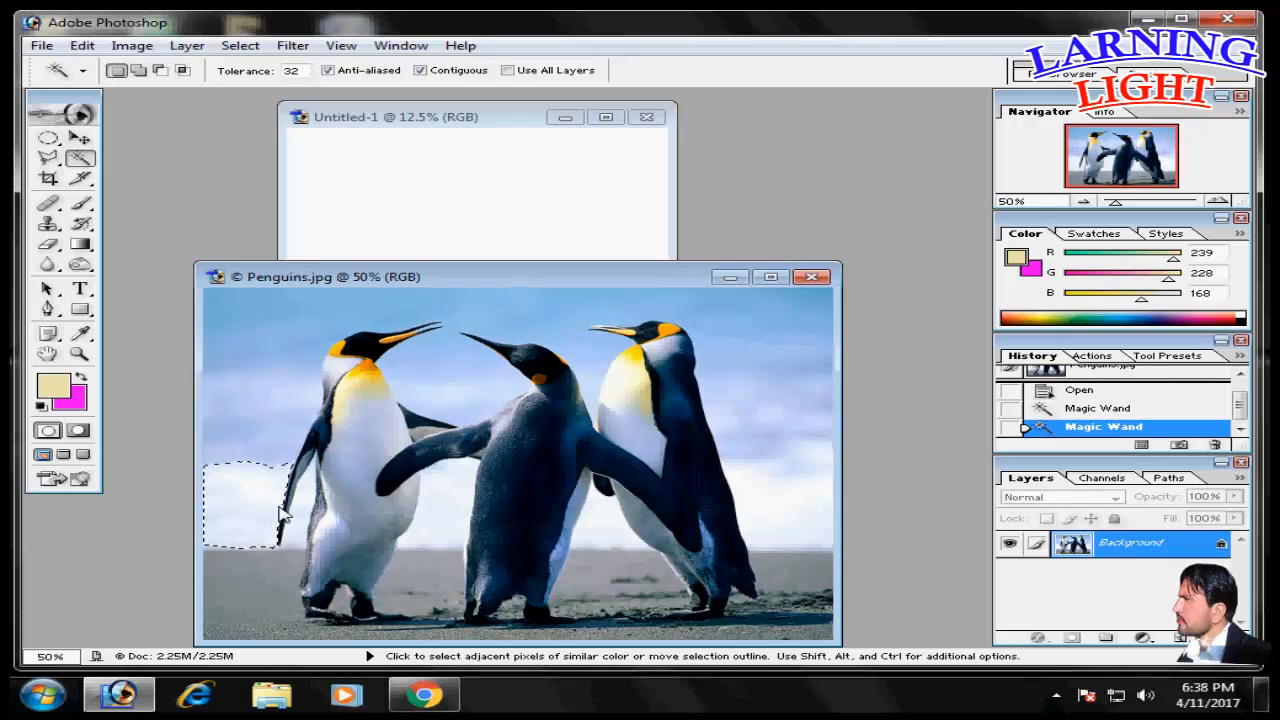
{"action": "left_click", "coordinate": [380, 333]}
- At 300% zoom, try Magic Wand selections on the left penguin's orange beak patch and its black head
{"action": "key", "text": "ctrl+space"}
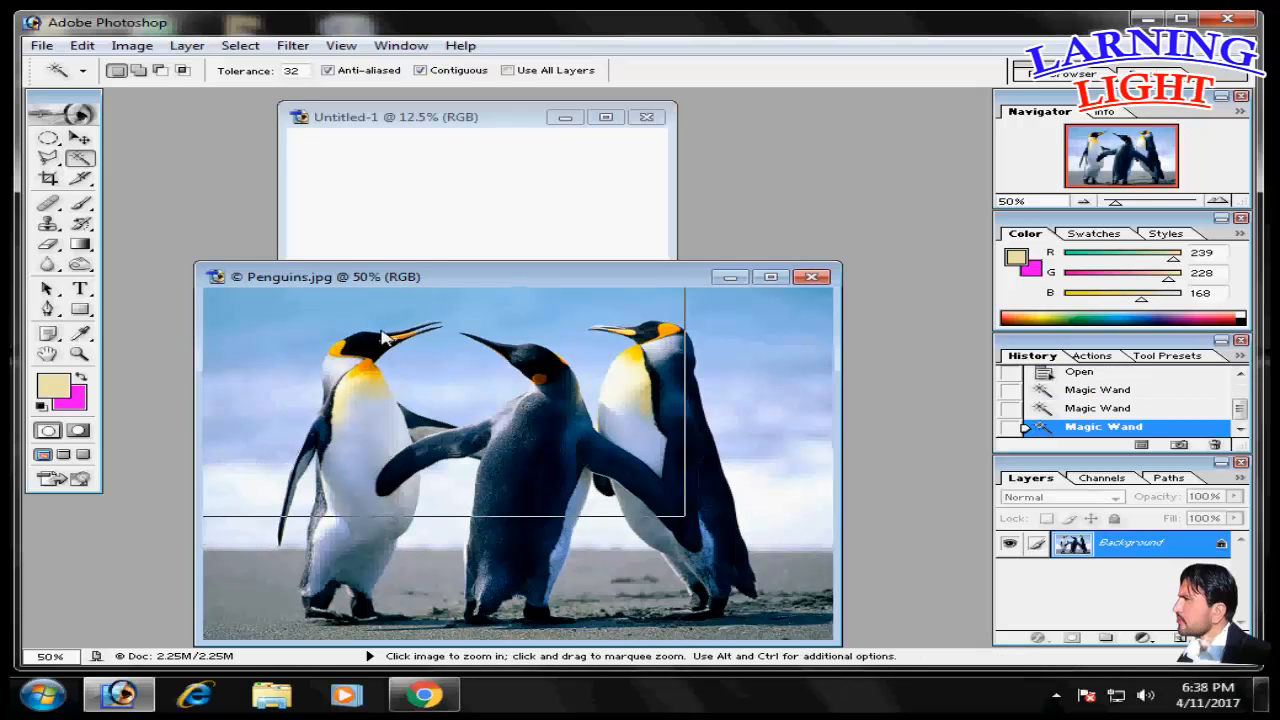
{"action": "left_click", "coordinate": [381, 337], "text": "ctrl"}
{"action": "left_click", "coordinate": [381, 337], "text": "ctrl"}
{"action": "left_click_drag", "start_coordinate": [489, 280], "coordinate": [417, 226]}
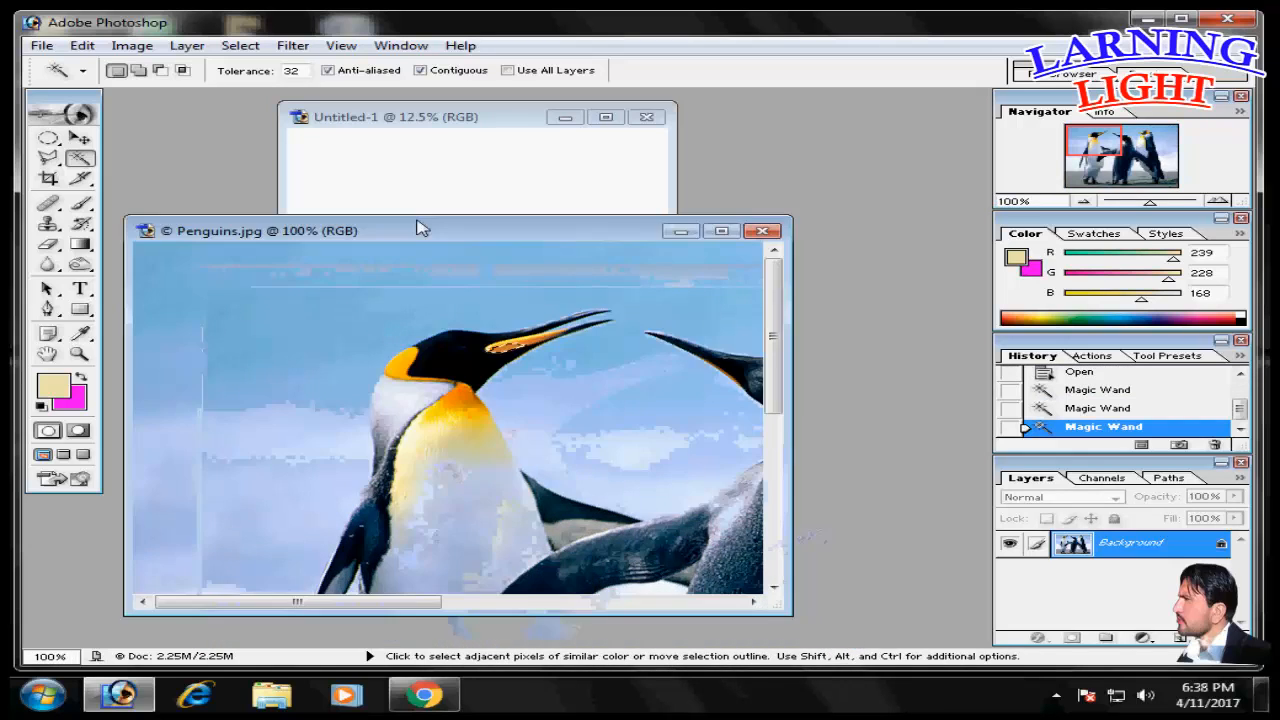
{"action": "left_click_drag", "start_coordinate": [343, 251], "coordinate": [694, 451]}
{"action": "left_click", "coordinate": [398, 433], "text": "ctrl"}
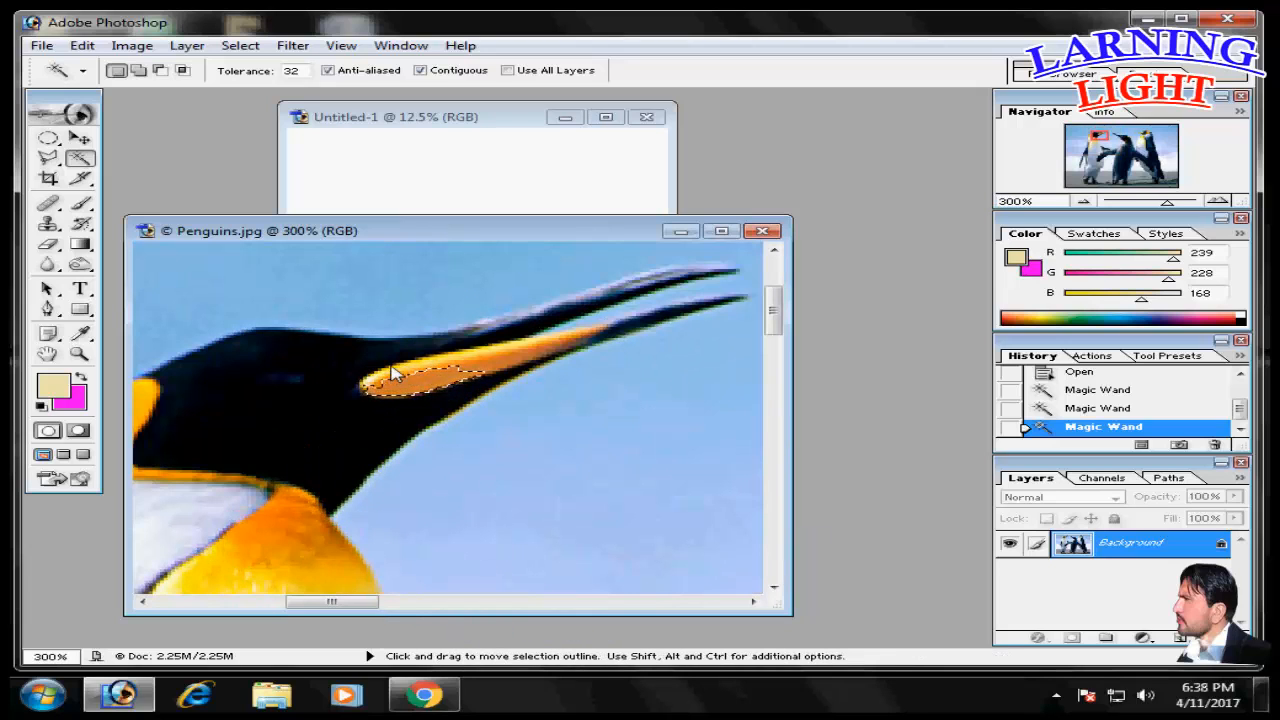
{"action": "left_click", "coordinate": [497, 352]}
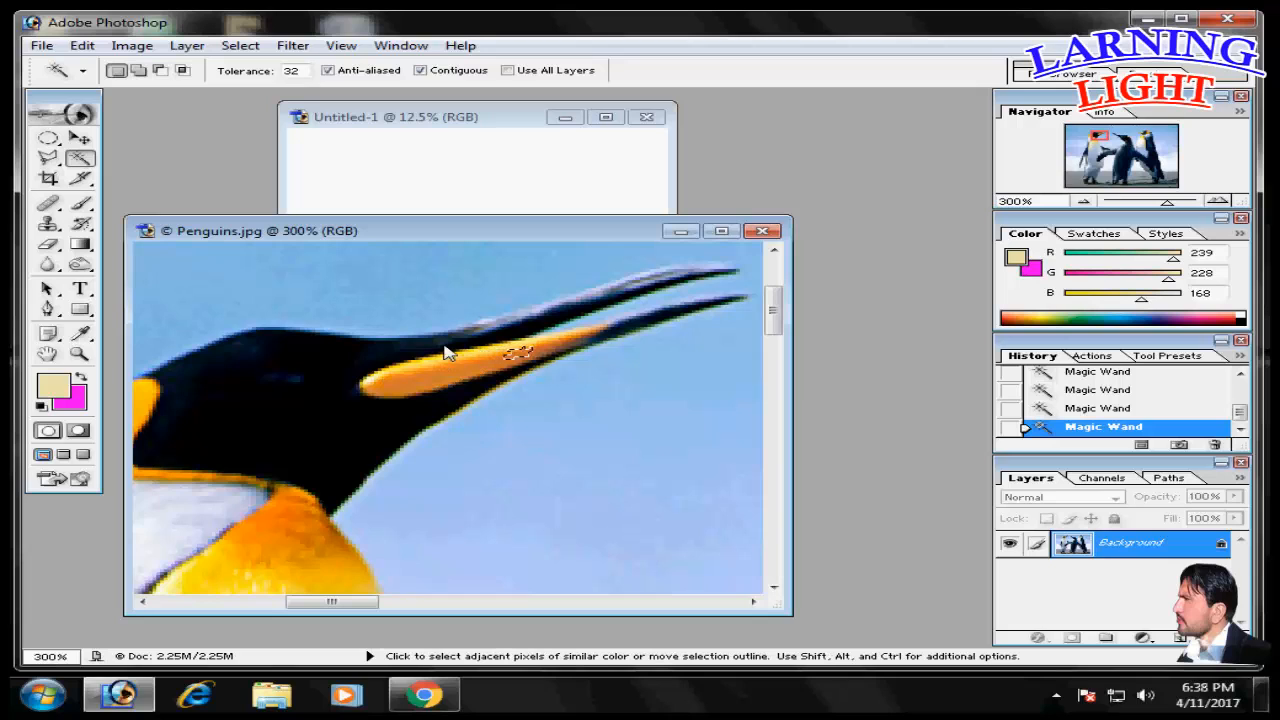
{"action": "left_click", "coordinate": [285, 430]}
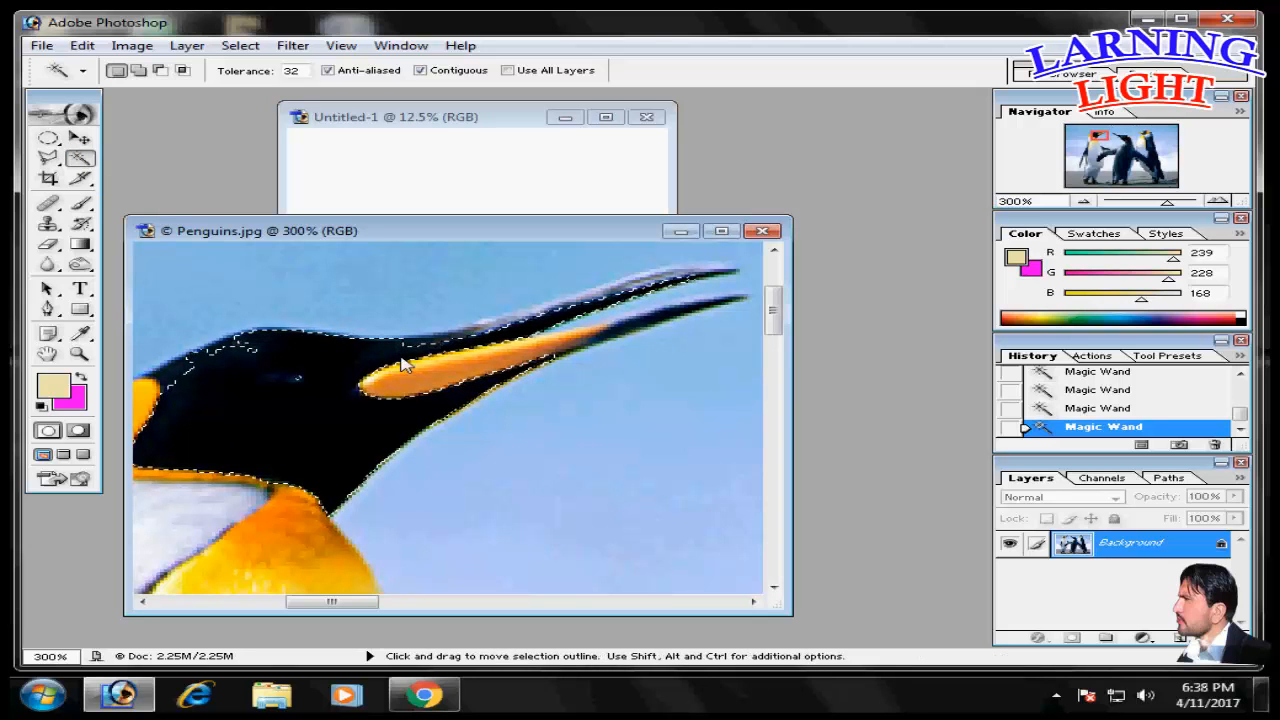
- Maximize the Penguins.jpg window, return to 100% zoom and clear the selection
{"action": "double_click", "coordinate": [306, 222]}
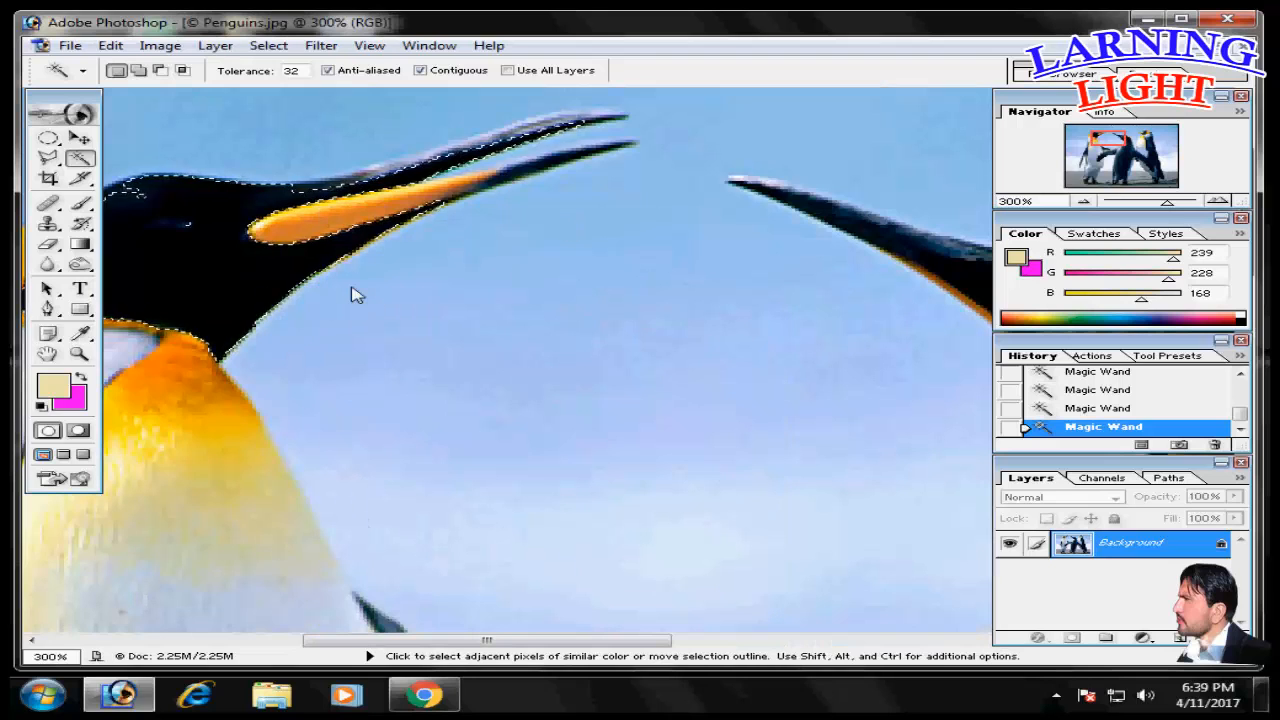
{"action": "left_click", "coordinate": [458, 367], "text": "alt"}
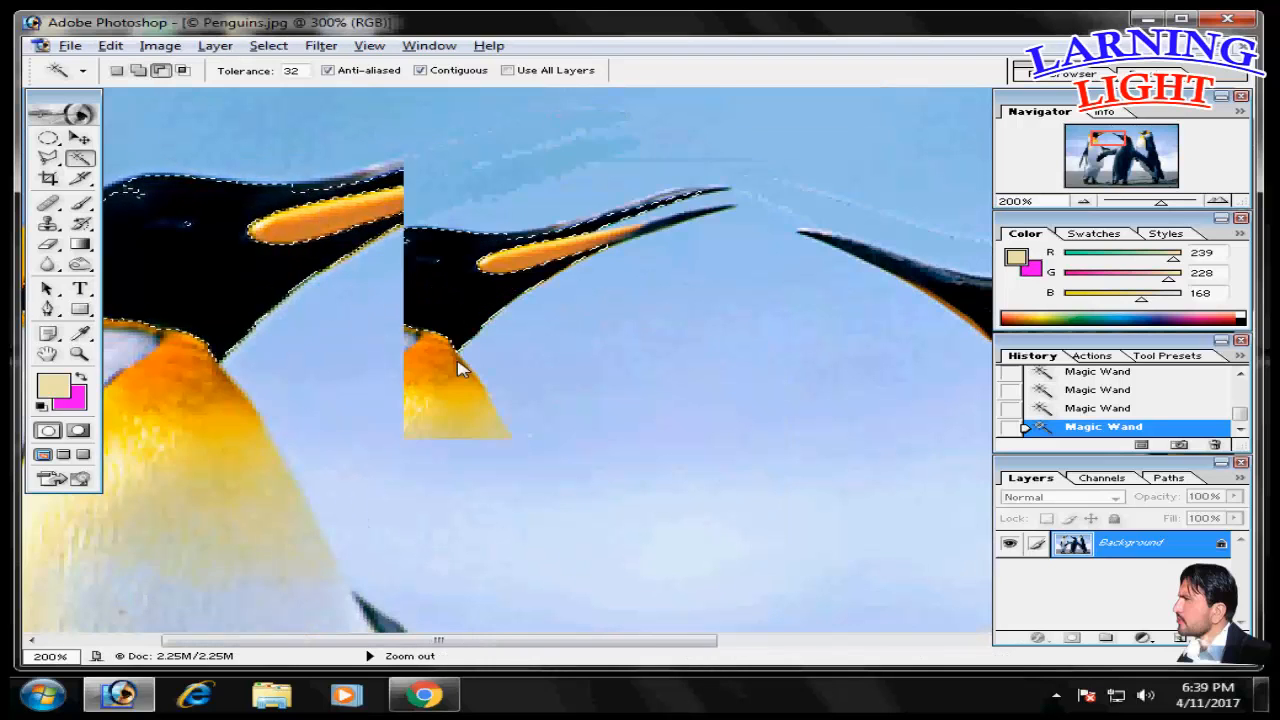
{"action": "left_click", "coordinate": [458, 367], "text": "alt"}
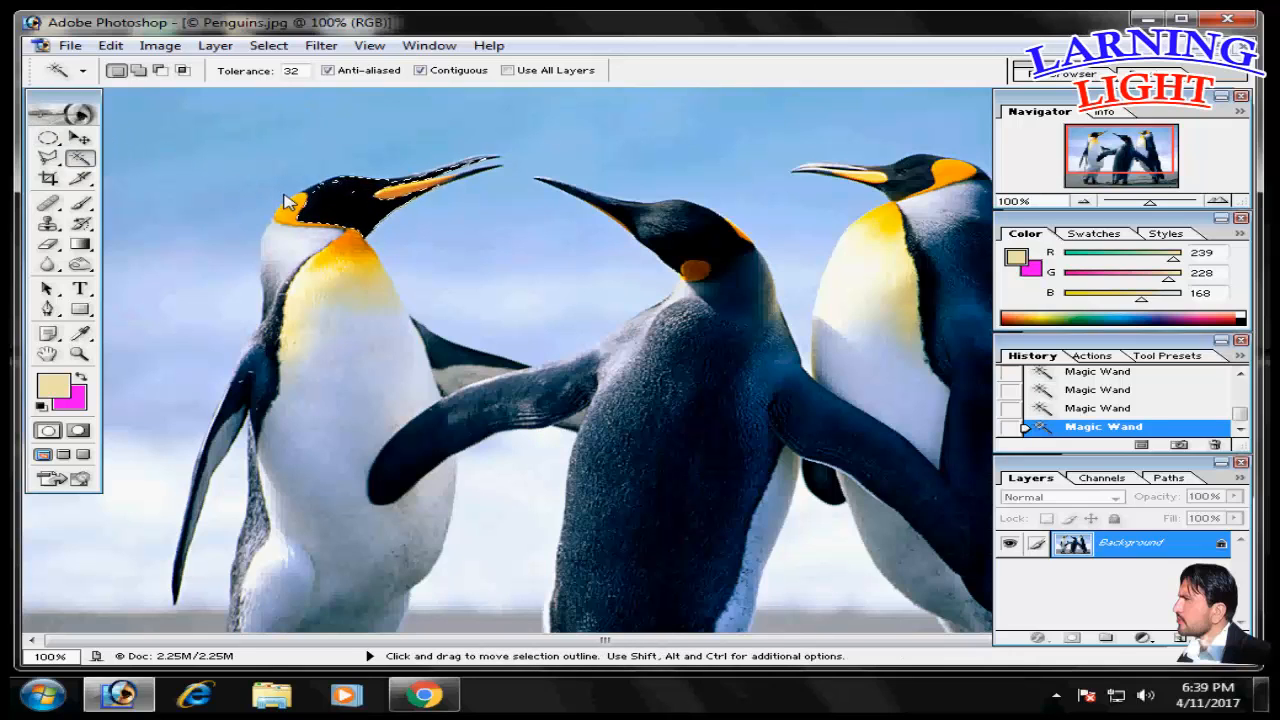
{"action": "key", "text": "ctrl+d"}
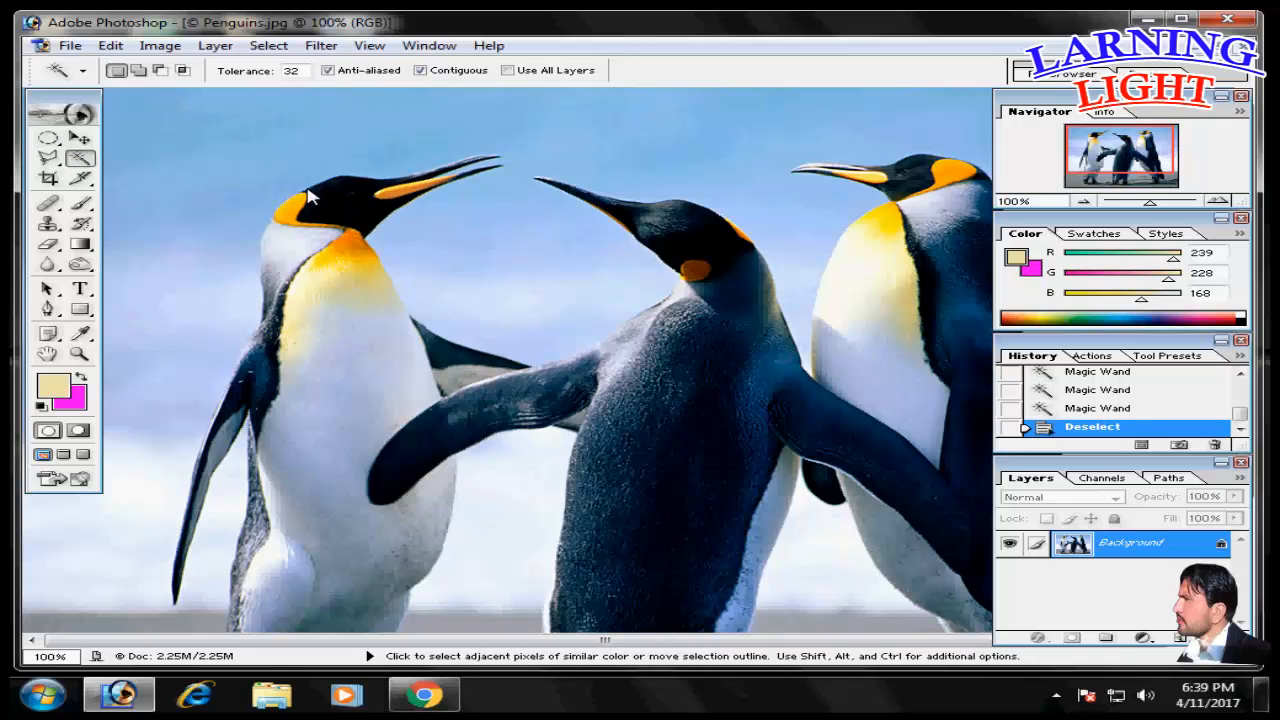
- Select the left penguin's black head, fill it with blue background color 020EFA, and undo the fill
{"action": "left_click", "coordinate": [310, 197]}
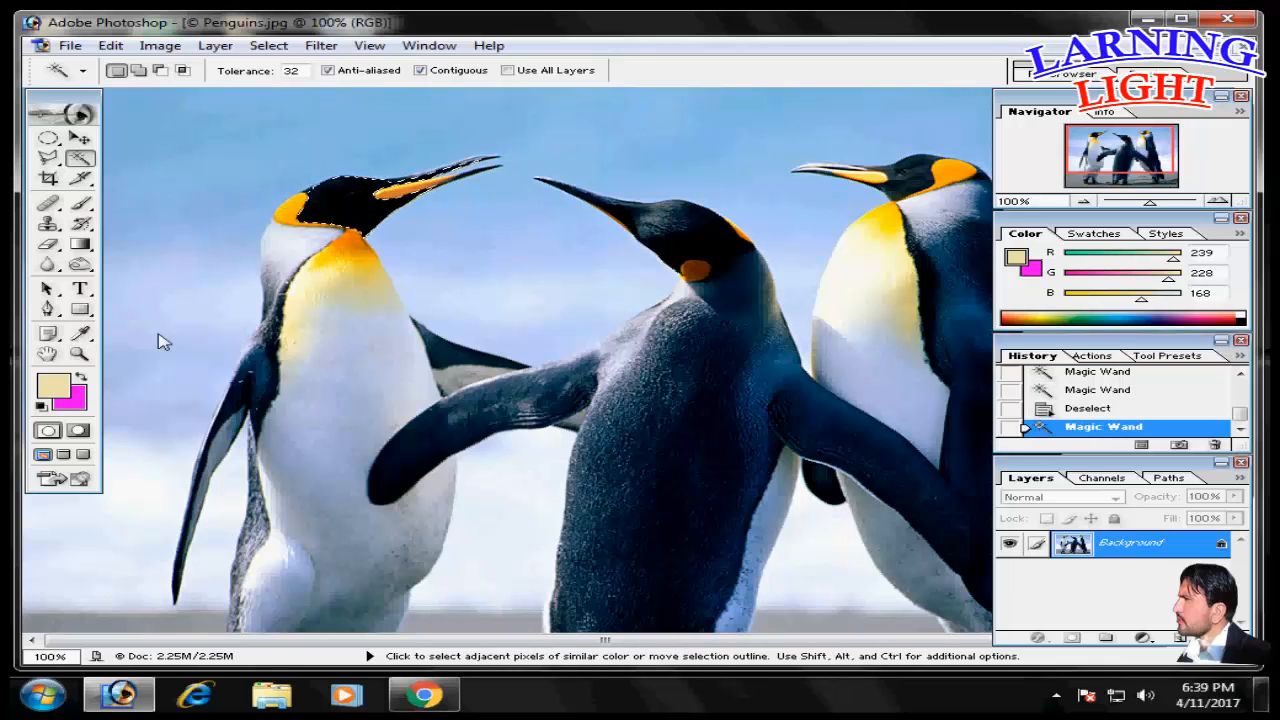
{"action": "left_click", "coordinate": [66, 398]}
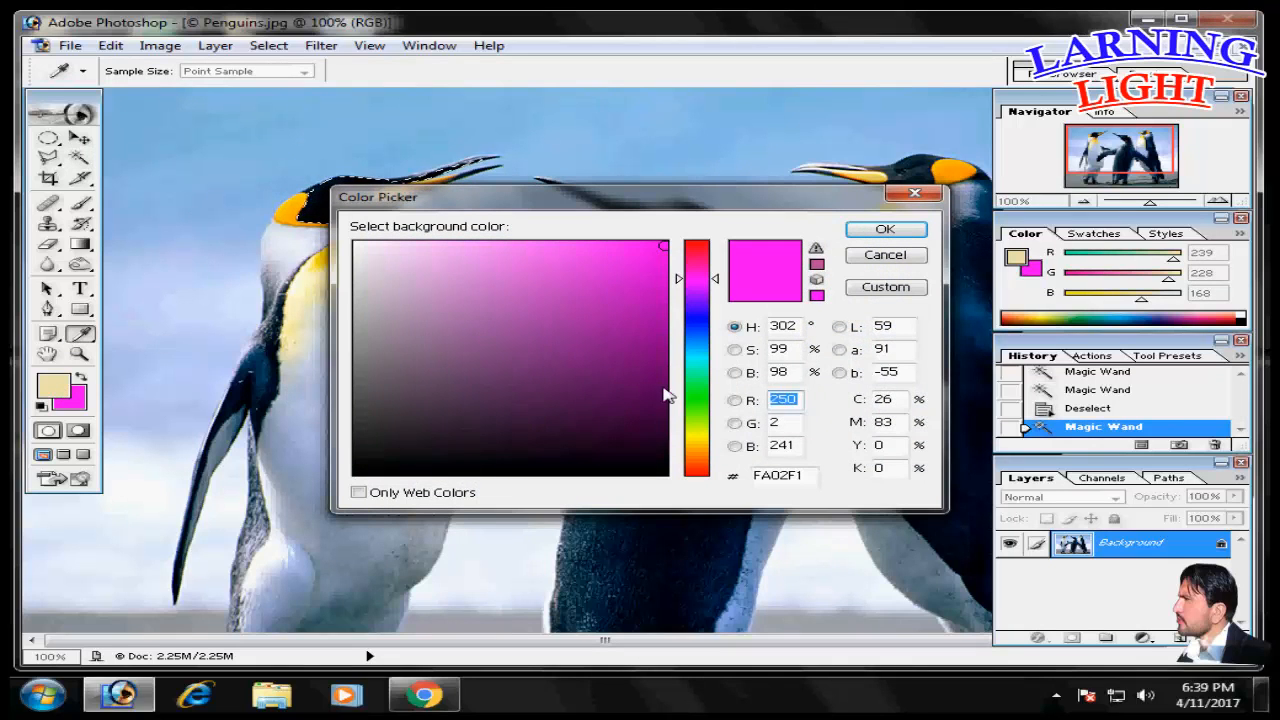
{"action": "left_click_drag", "start_coordinate": [668, 396], "coordinate": [684, 316]}
{"action": "left_click", "coordinate": [849, 223]}
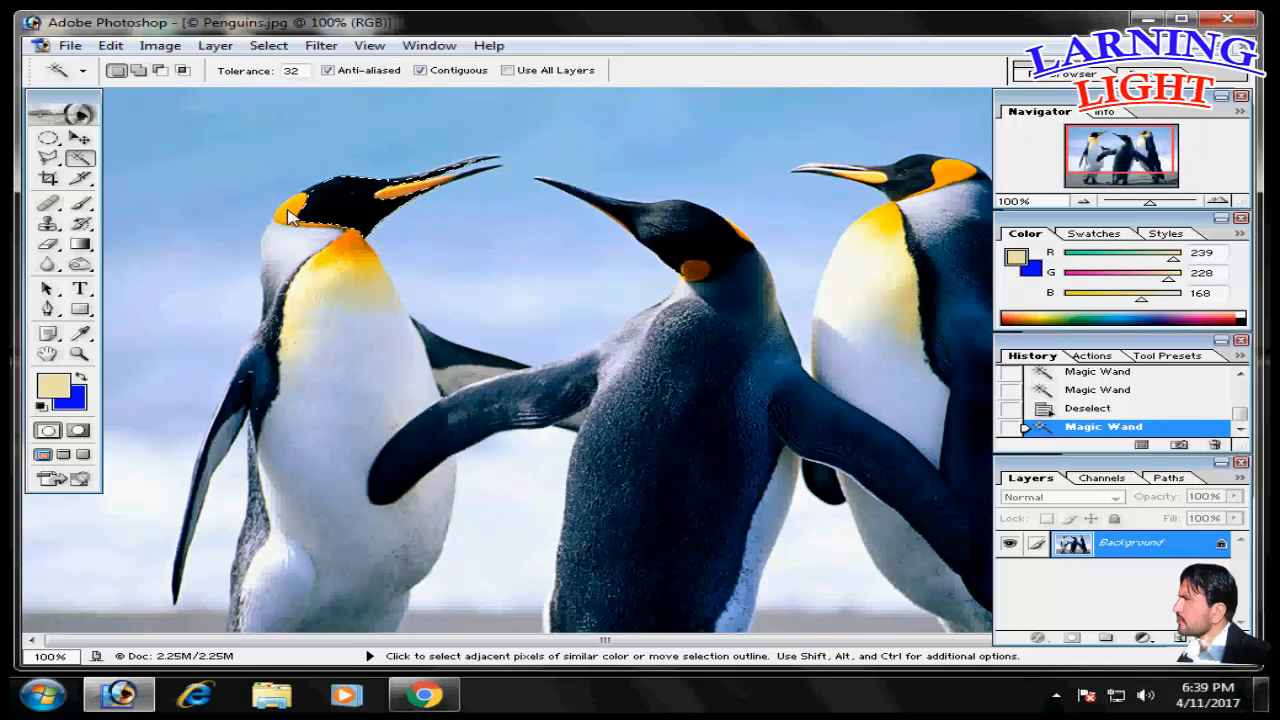
{"action": "key", "text": "ctrl+Delete"}
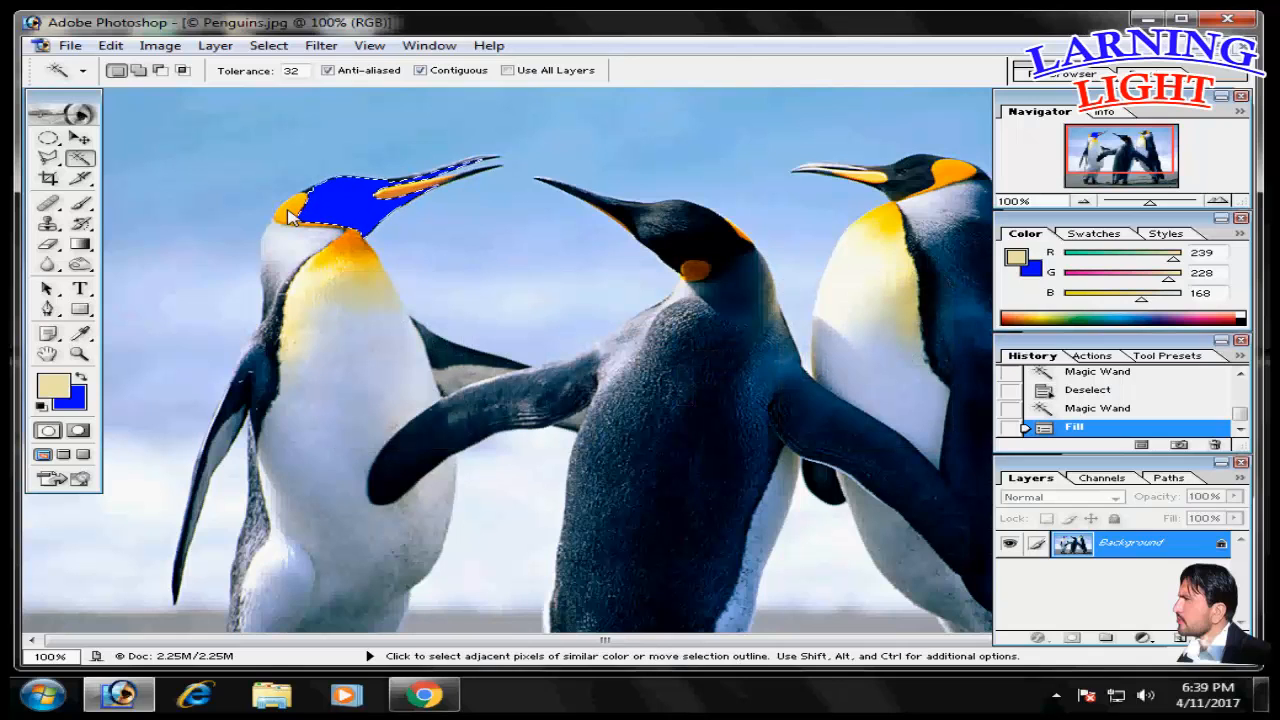
{"action": "key", "text": "ctrl+z"}
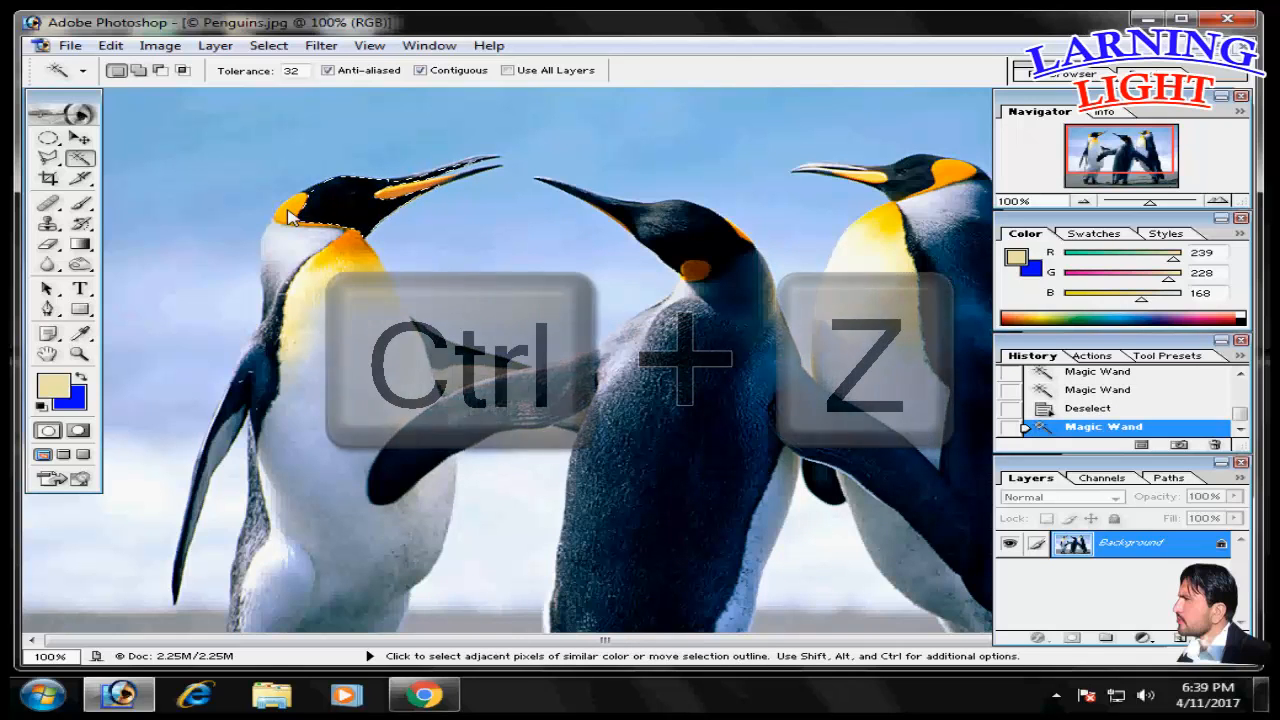
- Select the upper blue sky above the penguins with the Magic Wand and show the whole image at 50%
{"action": "left_click", "coordinate": [178, 245]}
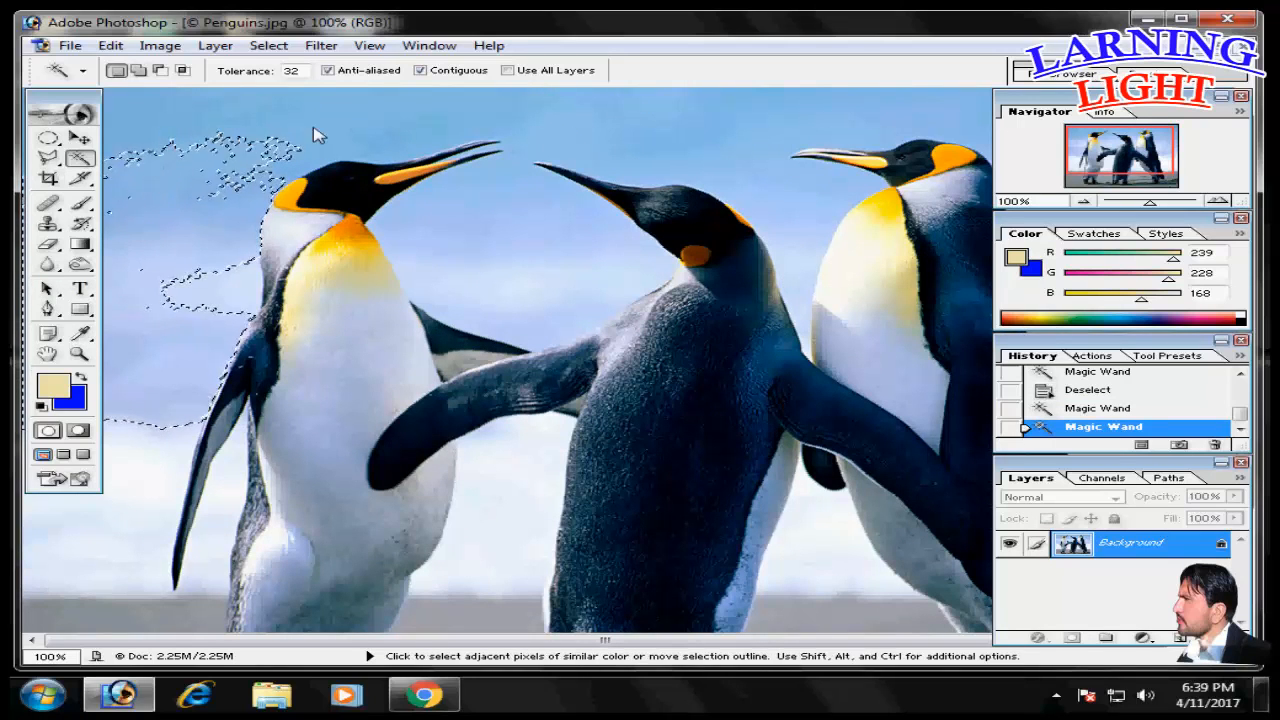
{"action": "left_click", "coordinate": [366, 128]}
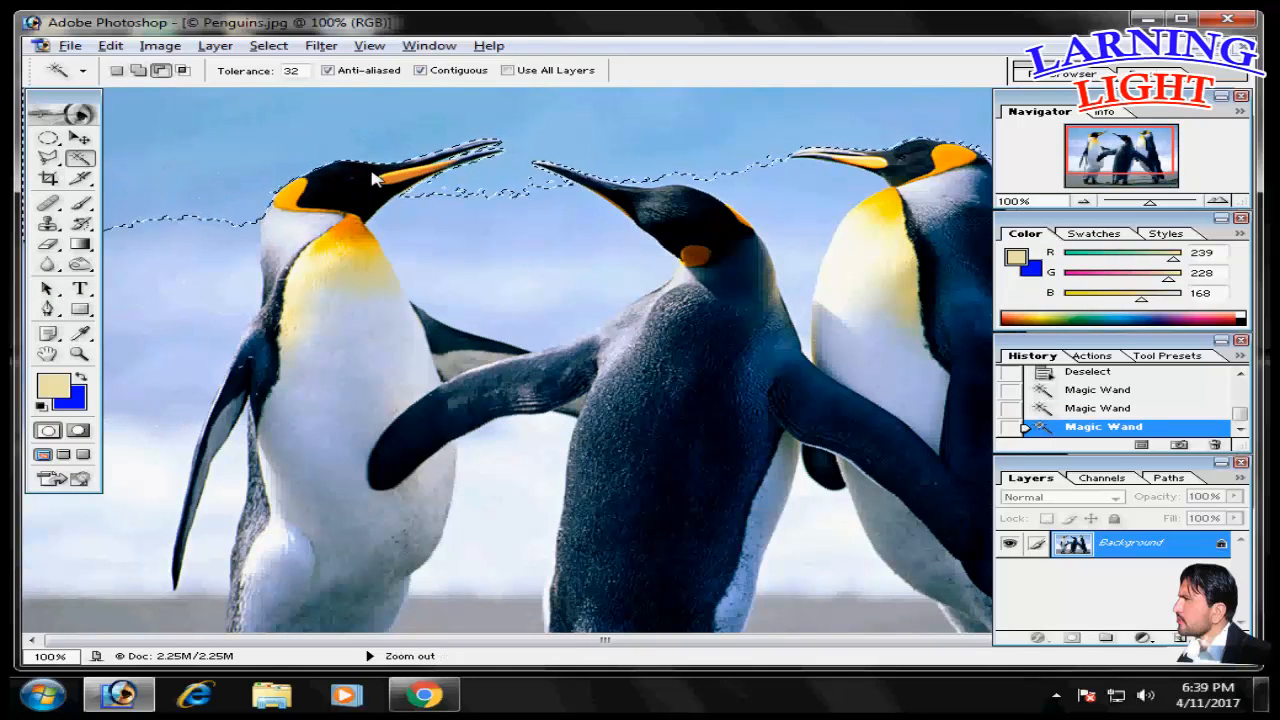
{"action": "key", "text": "ctrl+minus"}
{"action": "key", "text": "ctrl+minus"}
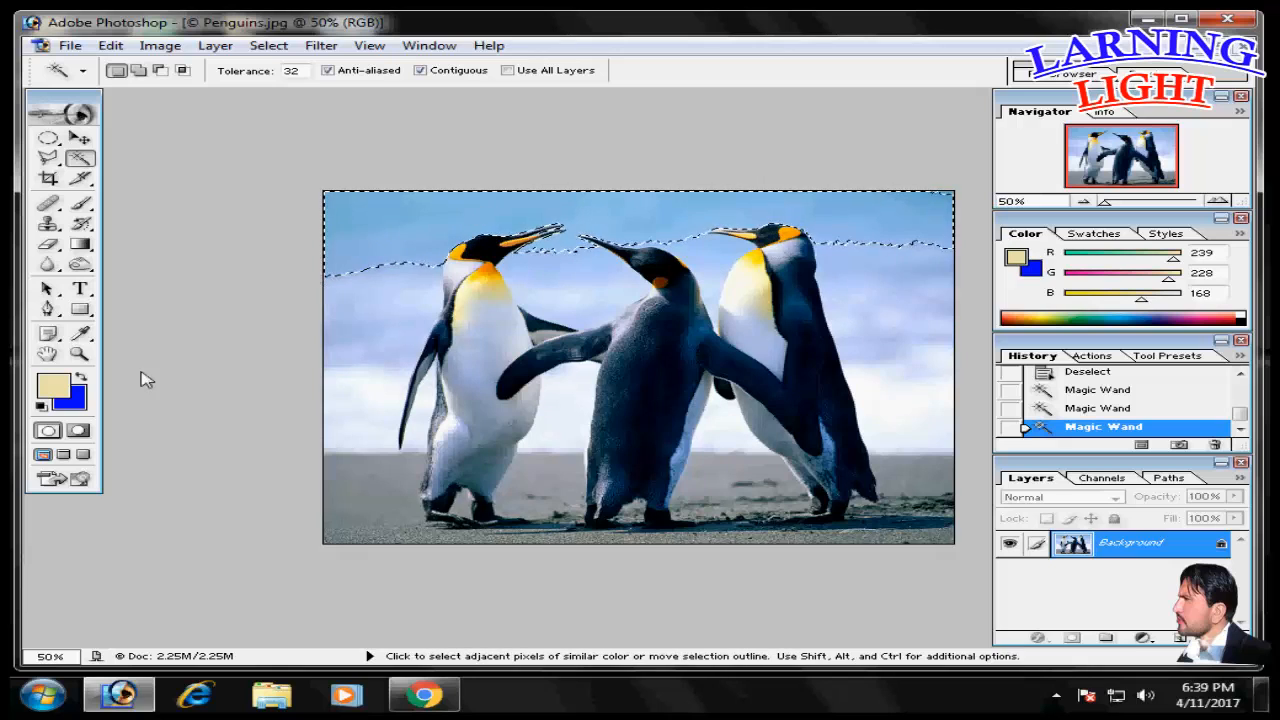
- Set the background color to blue 0802FA and fill the selected upper sky with it
{"action": "left_click", "coordinate": [69, 397]}
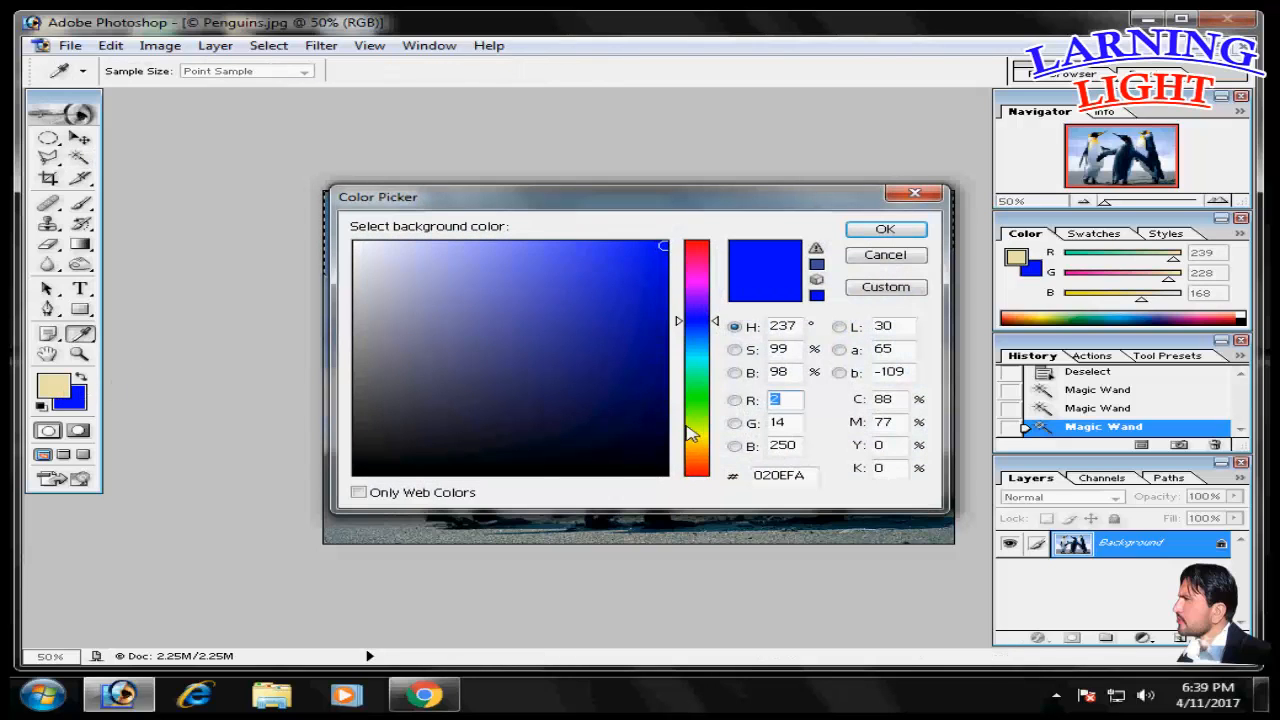
{"action": "left_click_drag", "start_coordinate": [690, 433], "coordinate": [677, 312]}
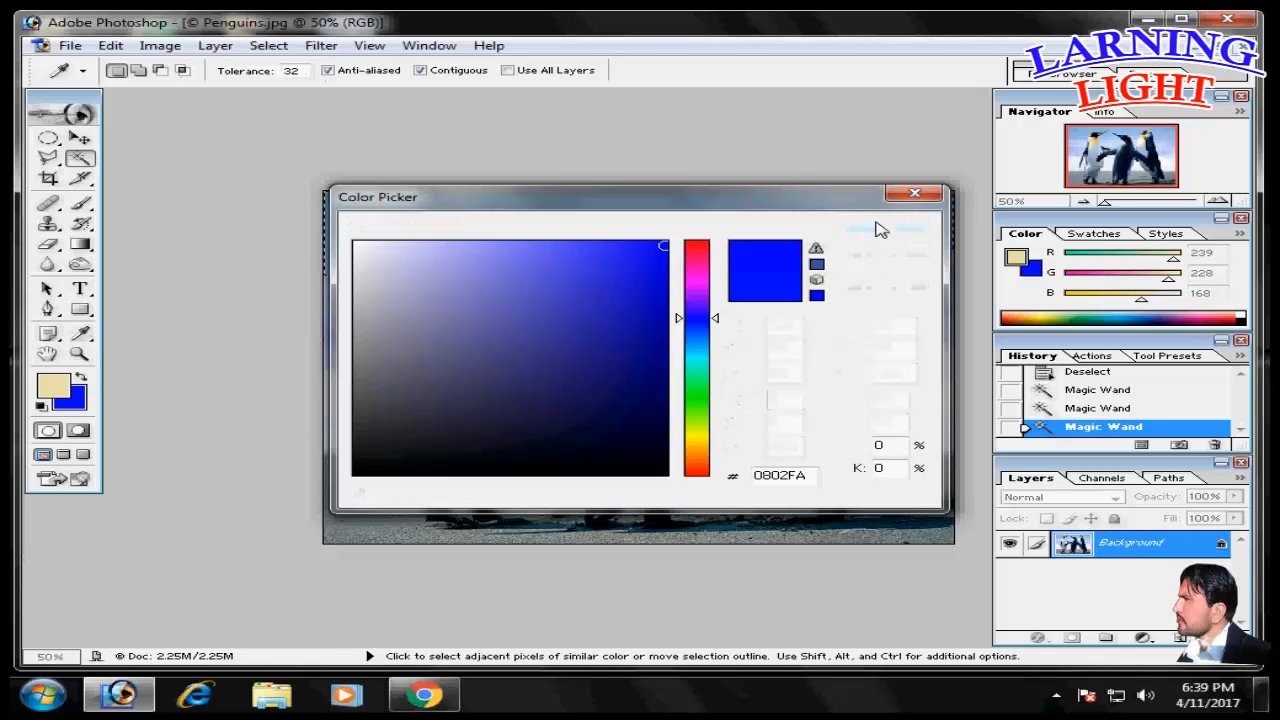
{"action": "left_click", "coordinate": [885, 229]}
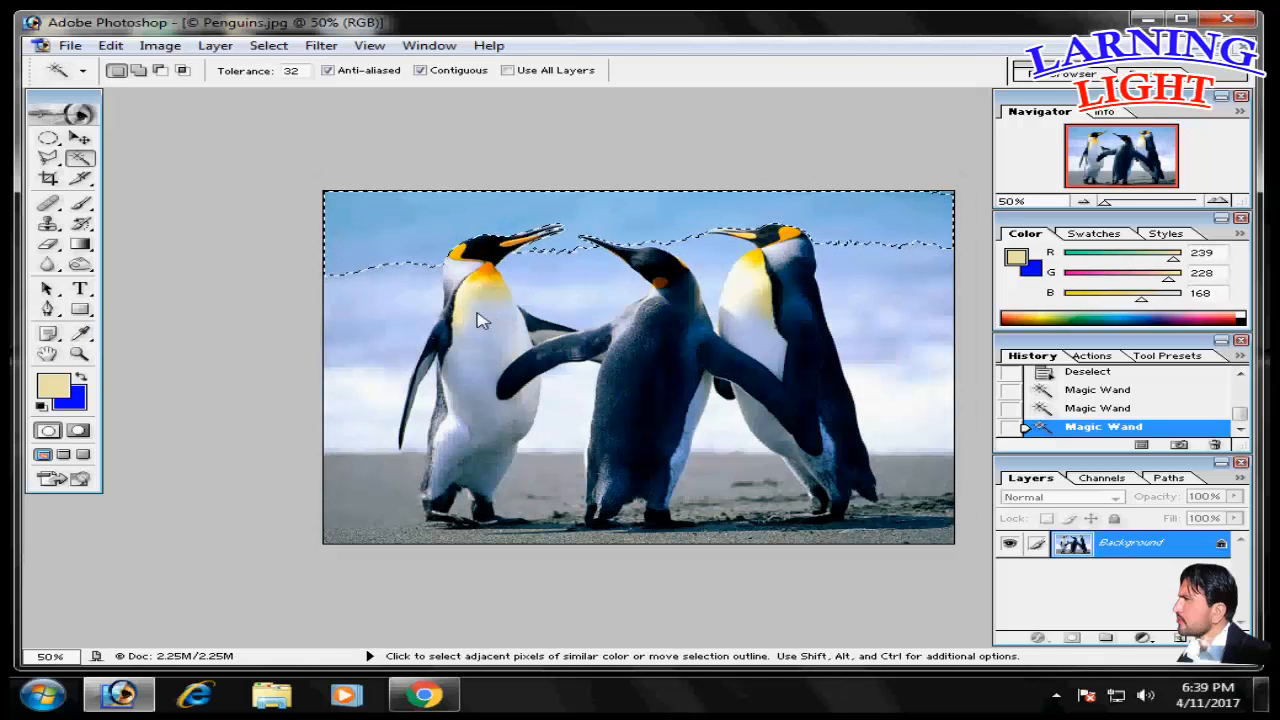
{"action": "key", "text": "ctrl+BackSpace"}
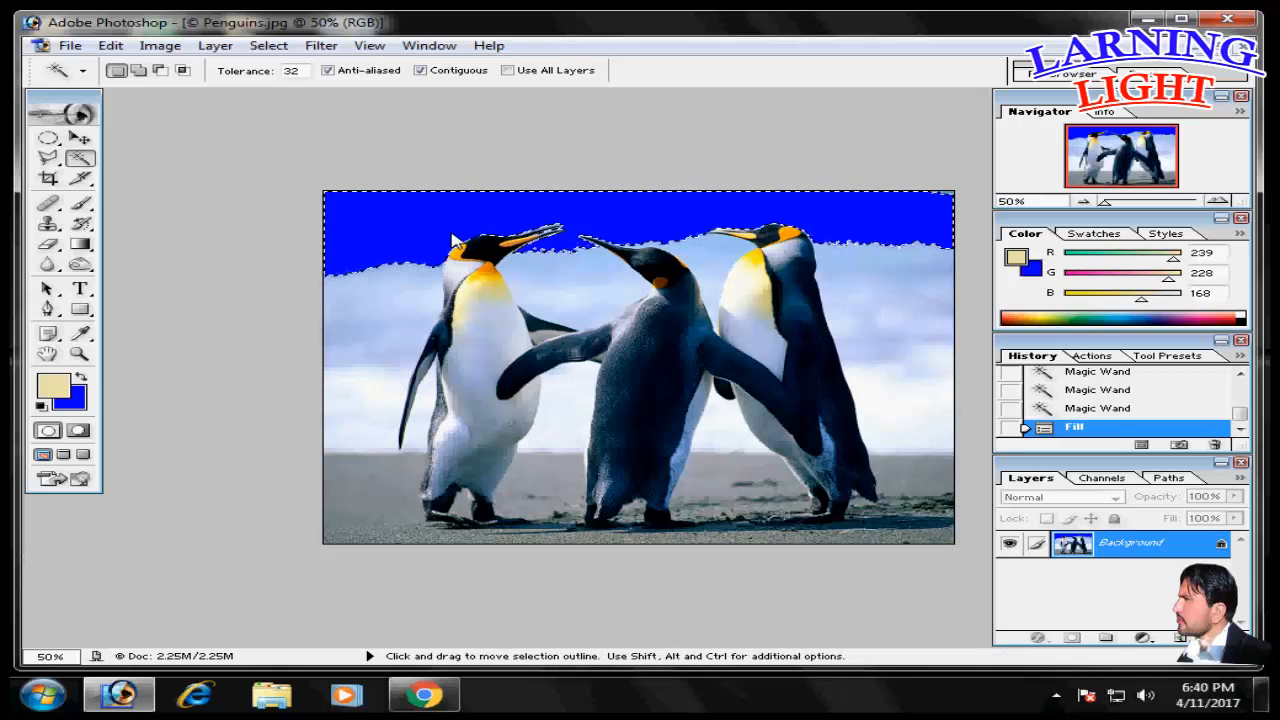
{"action": "left_click", "coordinate": [549, 264]}
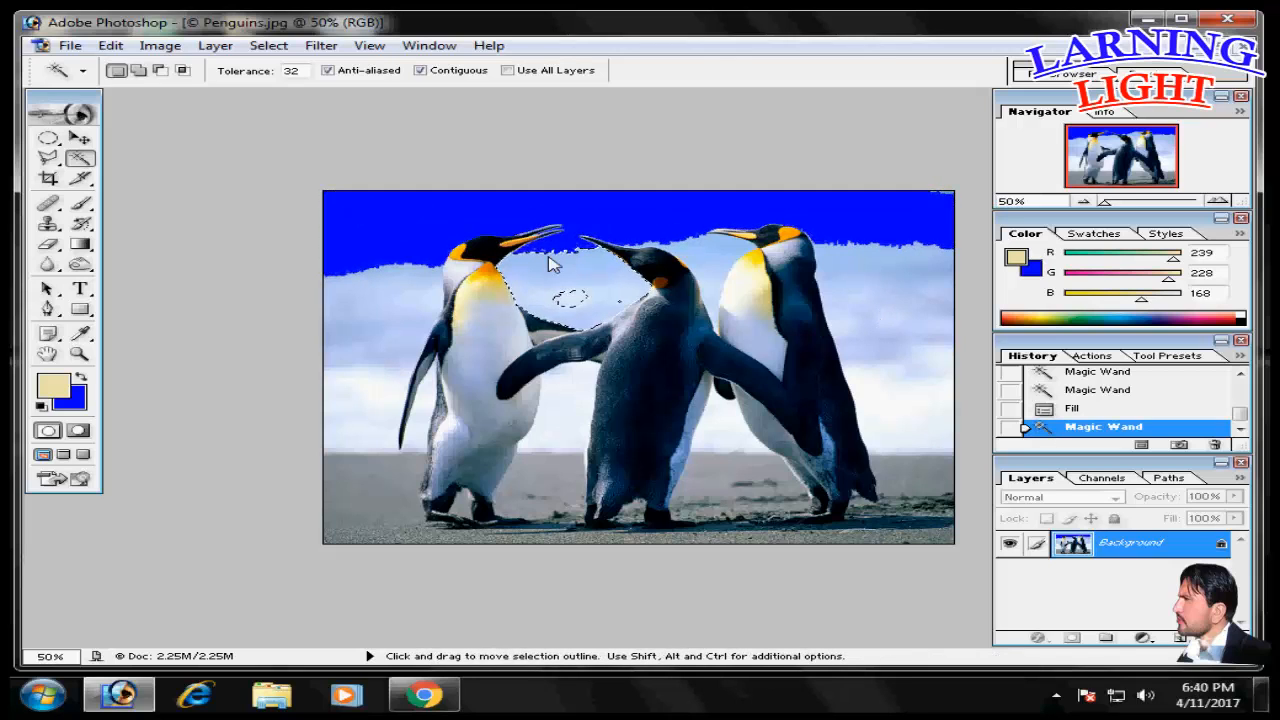
{"action": "key", "text": "ctrl+d"}
{"action": "left_click", "coordinate": [552, 285]}
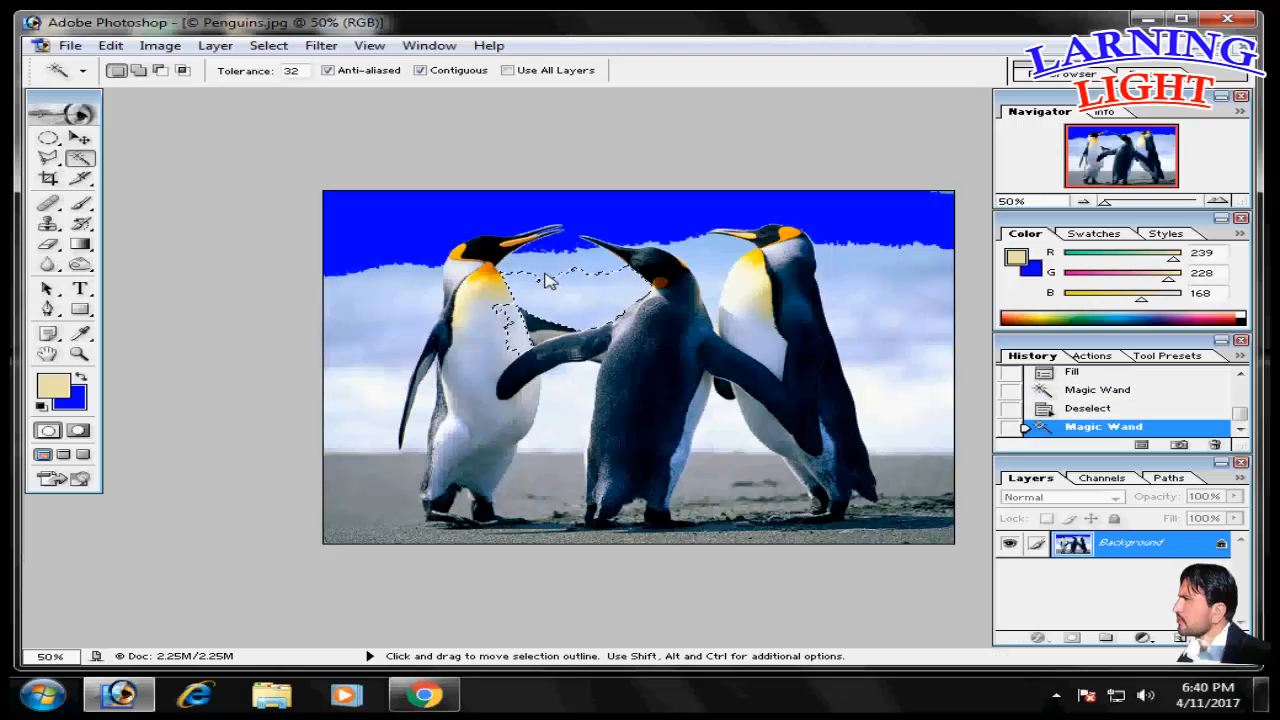
{"action": "key", "text": "ctrl+d"}
- Select and fill with the blue background color the pale sky beside the left penguin and both areas beside the right penguin
{"action": "left_click", "coordinate": [368, 302]}
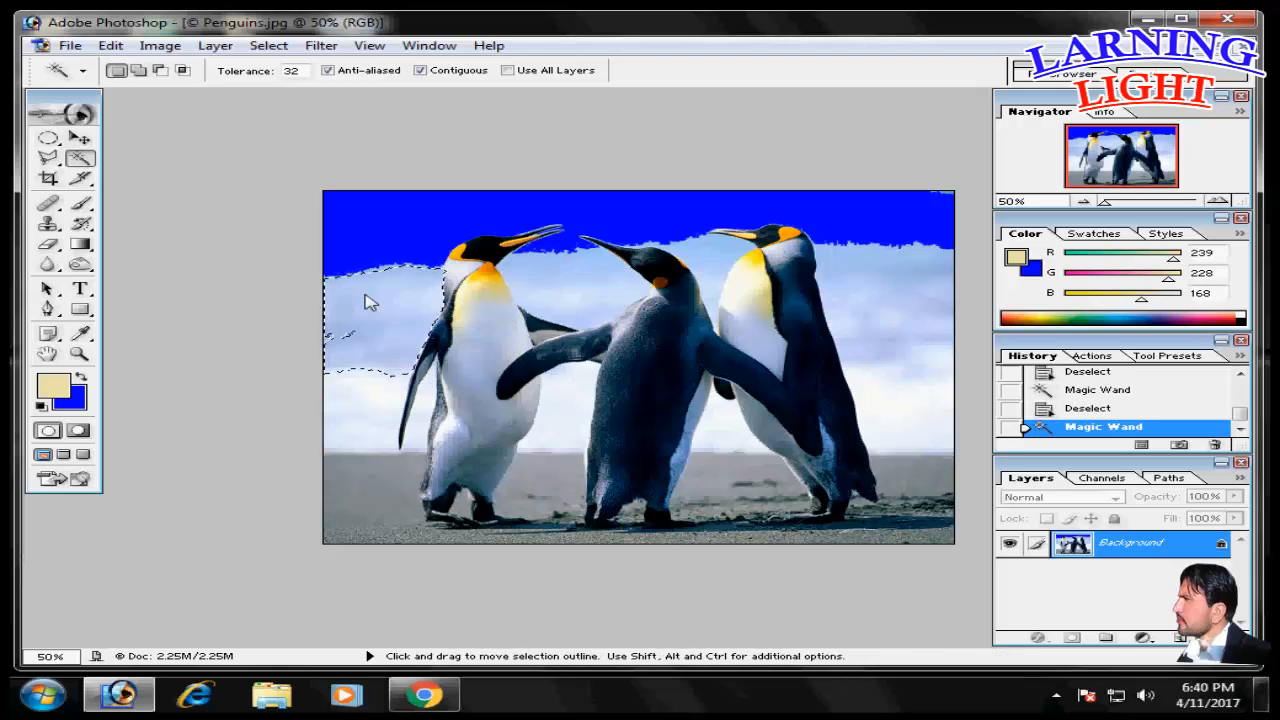
{"action": "key", "text": "ctrl+BackSpace"}
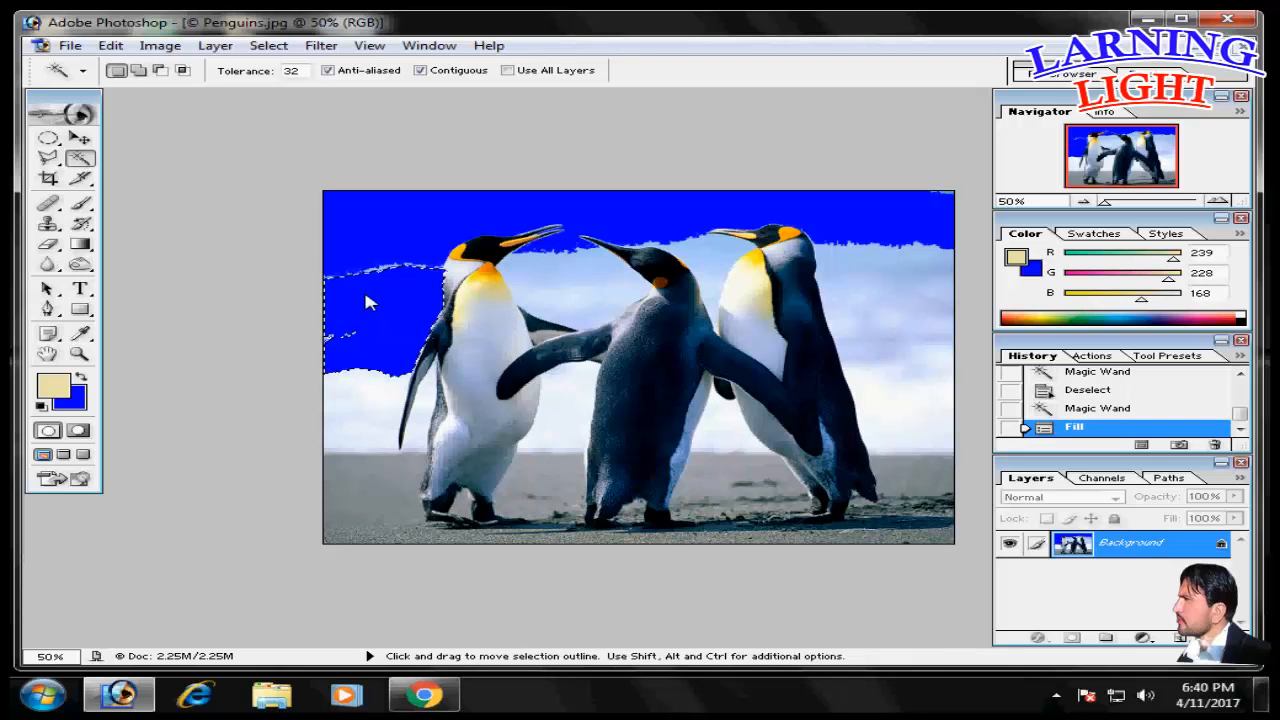
{"action": "left_click", "coordinate": [898, 279]}
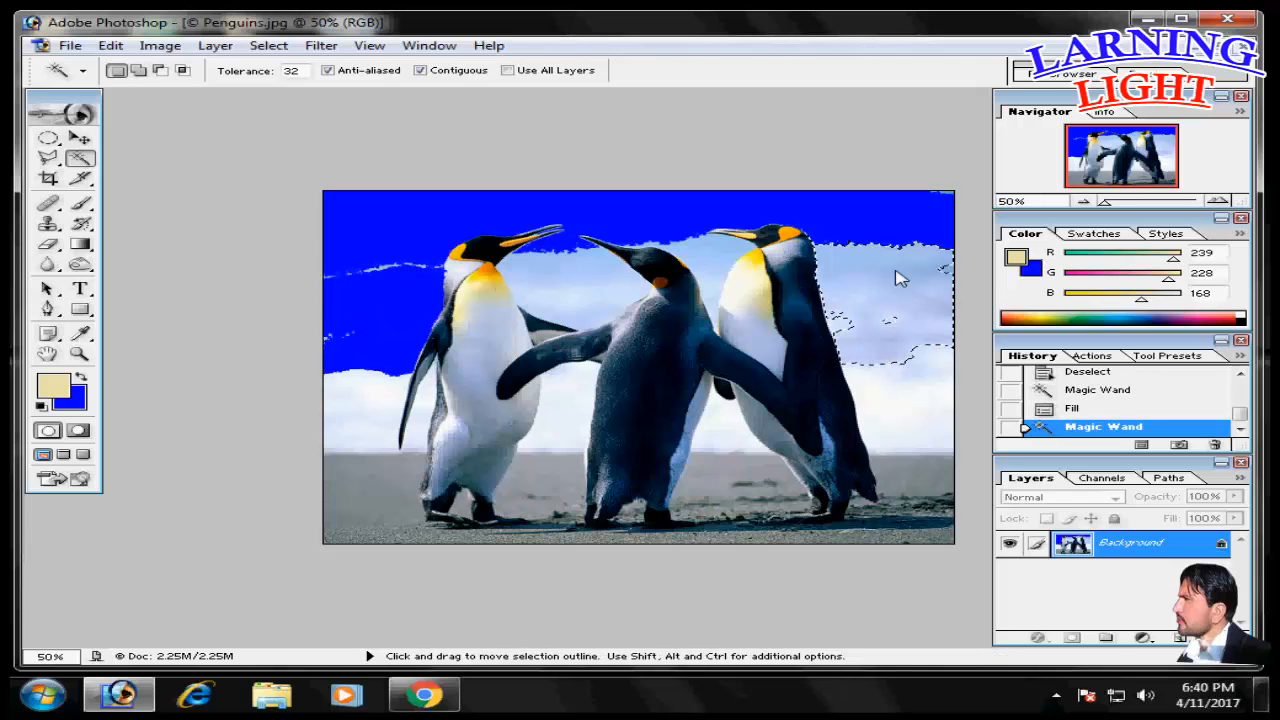
{"action": "key", "text": "ctrl+BackSpace"}
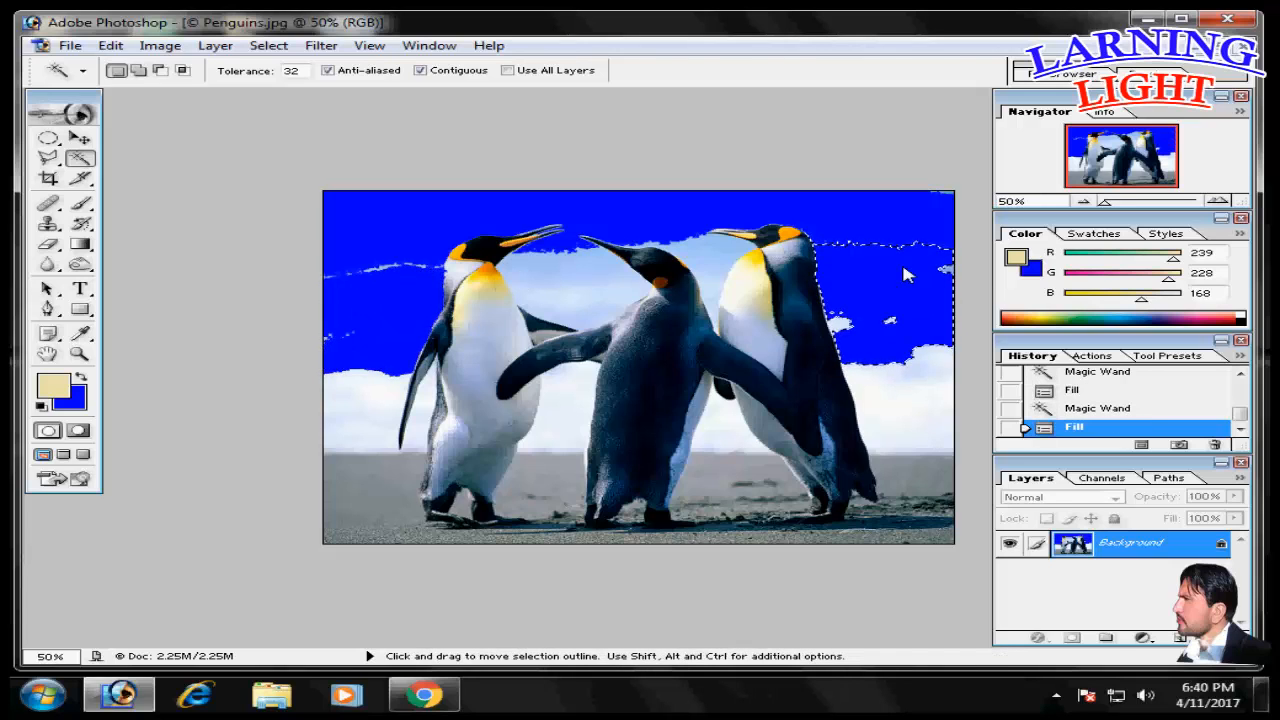
{"action": "left_click", "coordinate": [901, 395]}
{"action": "key", "text": "ctrl+BackSpace"}
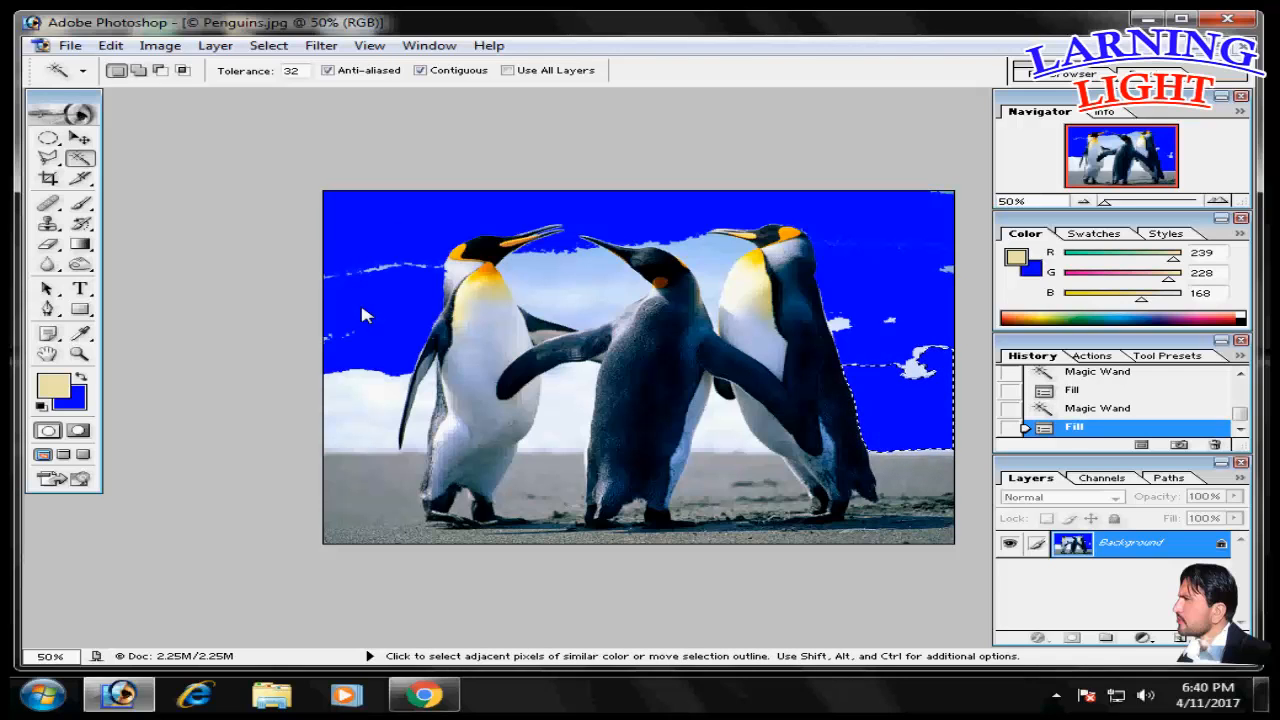
- Select the pale cloud streak beside the left penguin's neck with the Magic Wand and fill its pieces with the blue background color
{"action": "left_click", "coordinate": [428, 326], "text": "ctrl"}
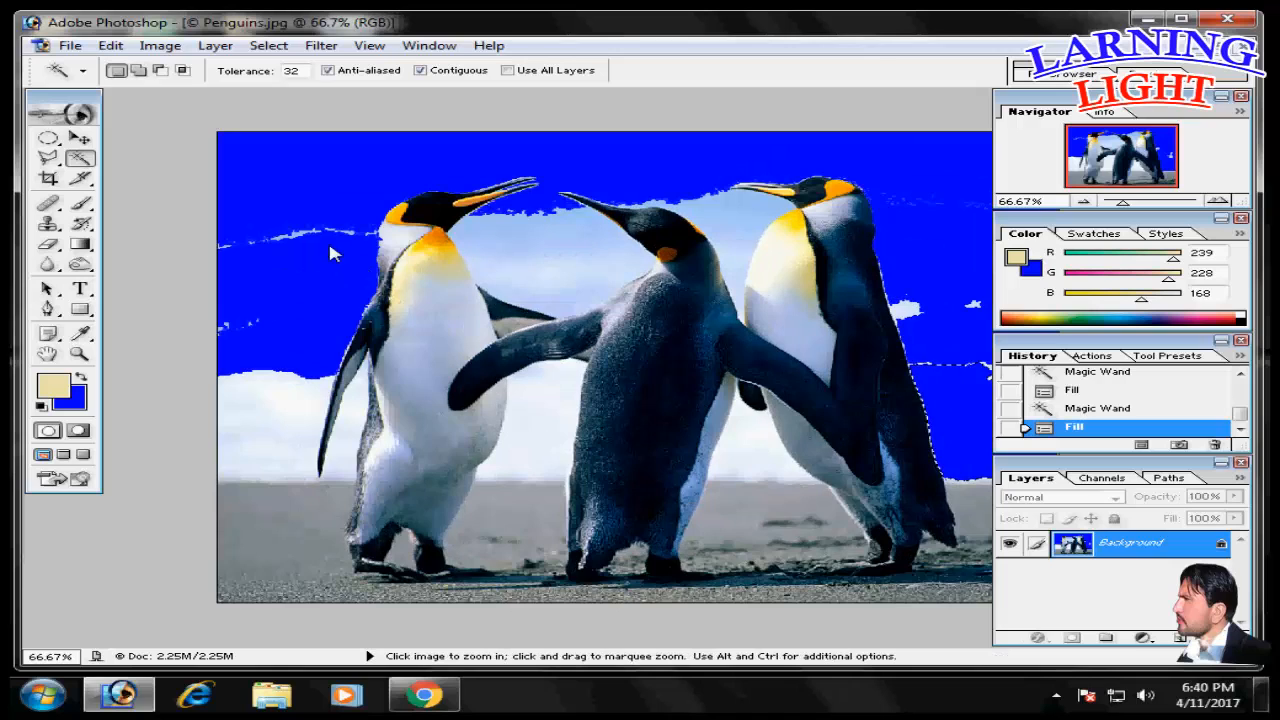
{"action": "left_click", "coordinate": [275, 240], "text": "ctrl"}
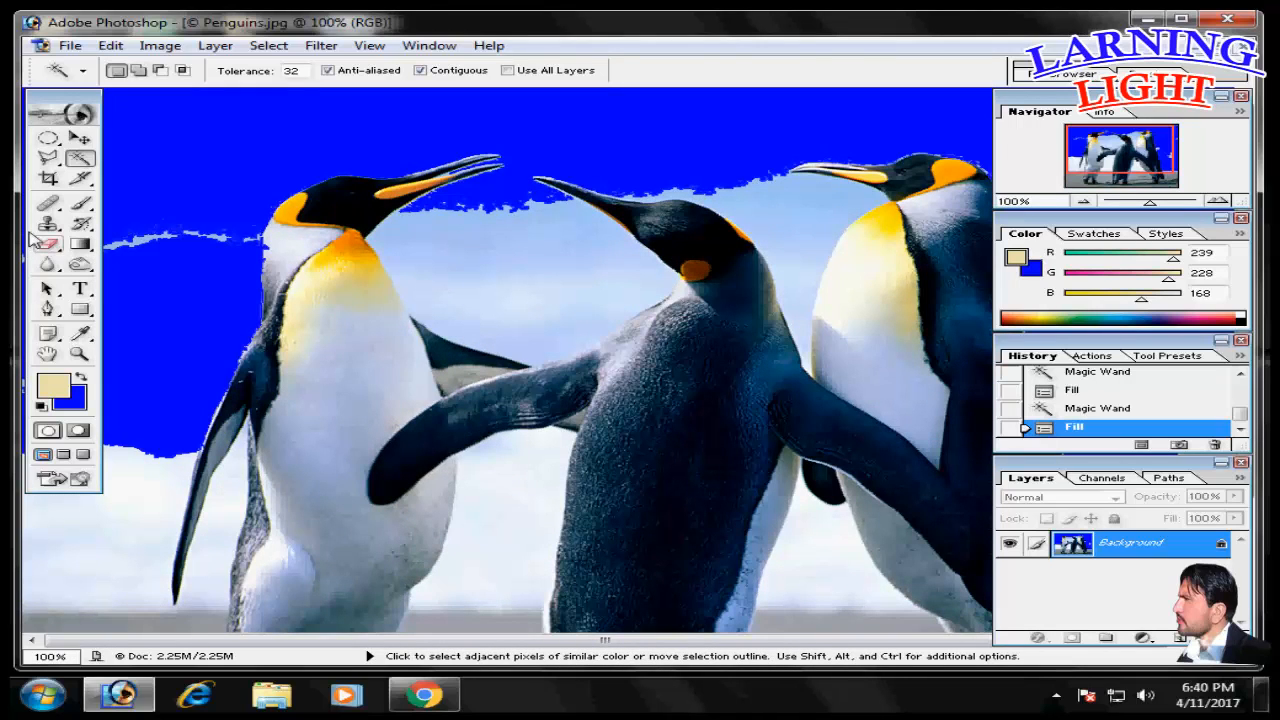
{"action": "left_click", "coordinate": [147, 255]}
{"action": "key", "text": "ctrl+d"}
{"action": "left_click", "coordinate": [127, 234]}
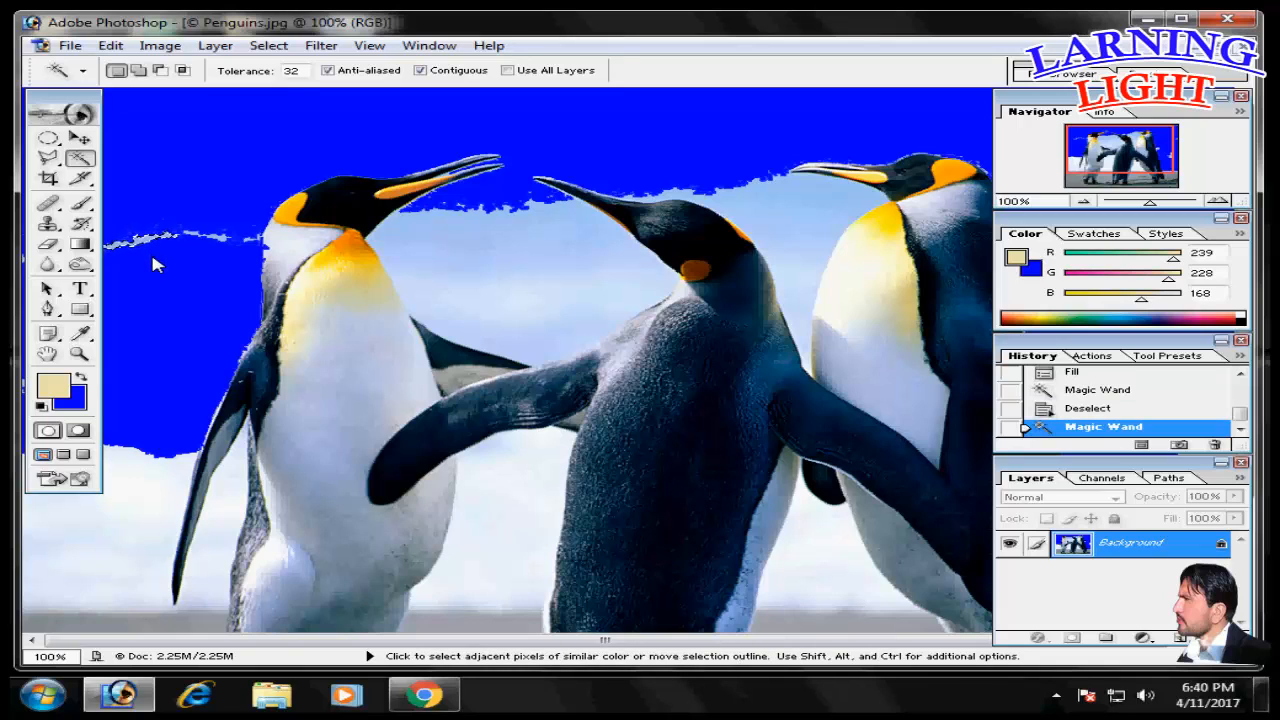
{"action": "key", "text": "ctrl+BackSpace"}
{"action": "left_click", "coordinate": [185, 229]}
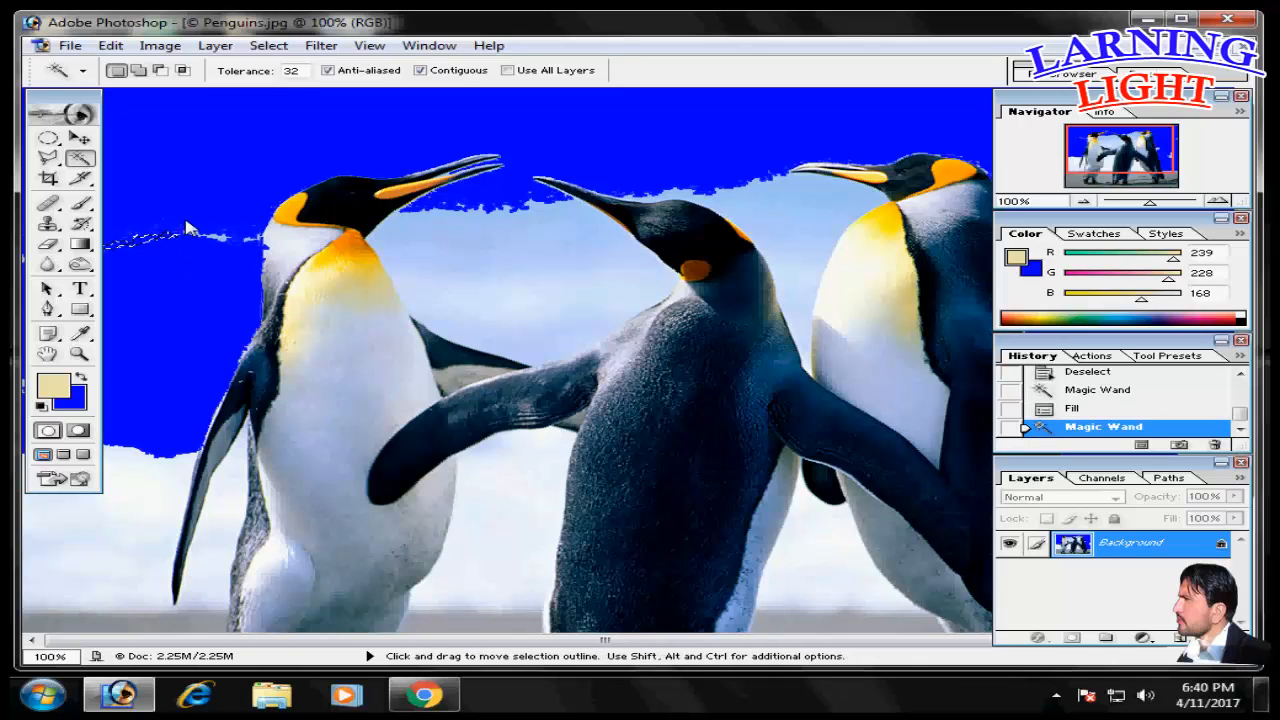
{"action": "key", "text": "ctrl+BackSpace"}
{"action": "left_click", "coordinate": [236, 230]}
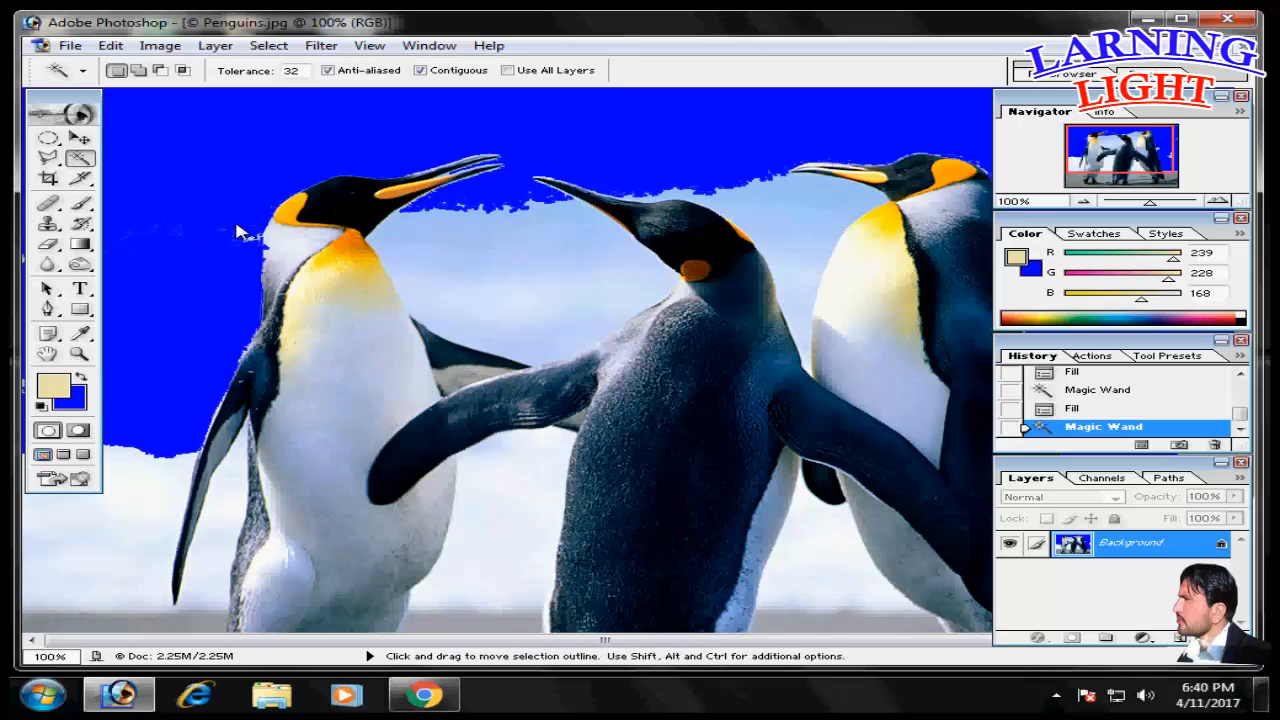
{"action": "key", "text": "ctrl+BackSpace"}
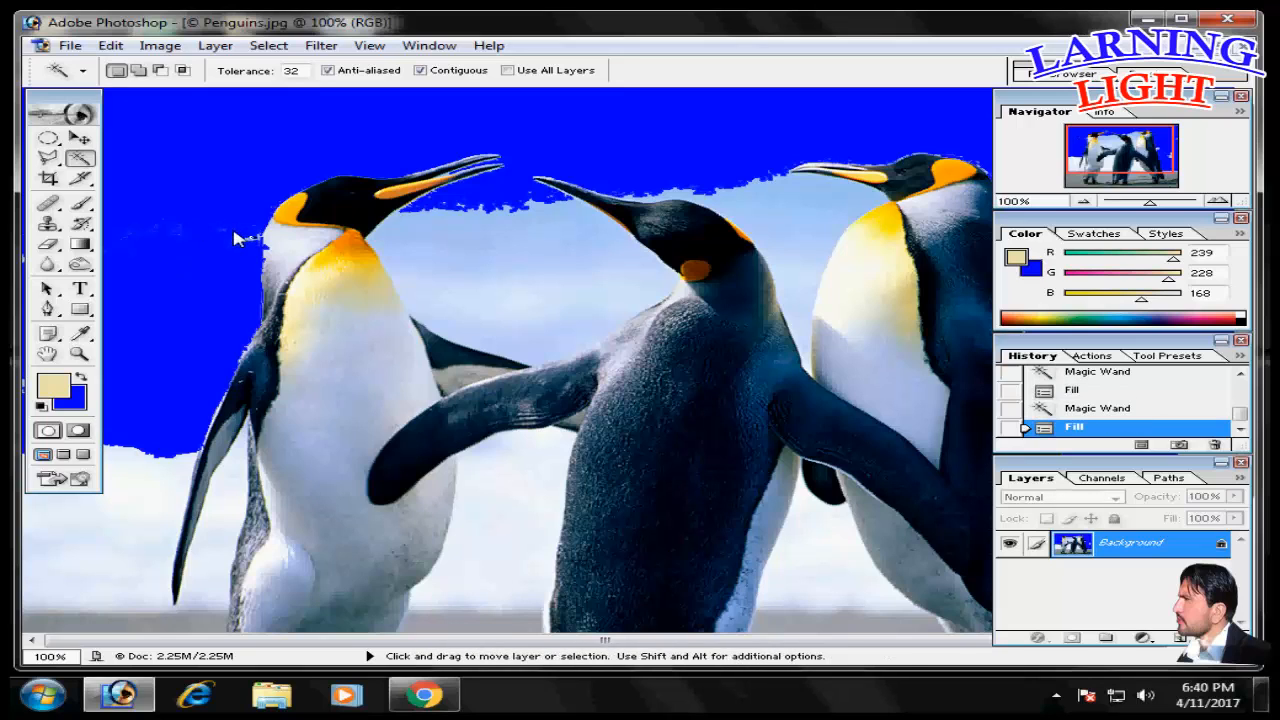
- Select and fill with blue the lower pale area beside the left penguin, the gap behind its flipper and the leftover patch nearby
{"action": "left_click", "coordinate": [110, 490]}
{"action": "key", "text": "ctrl+BackSpace"}
{"action": "left_click", "coordinate": [208, 508]}
{"action": "key", "text": "ctrl+BackSpace"}
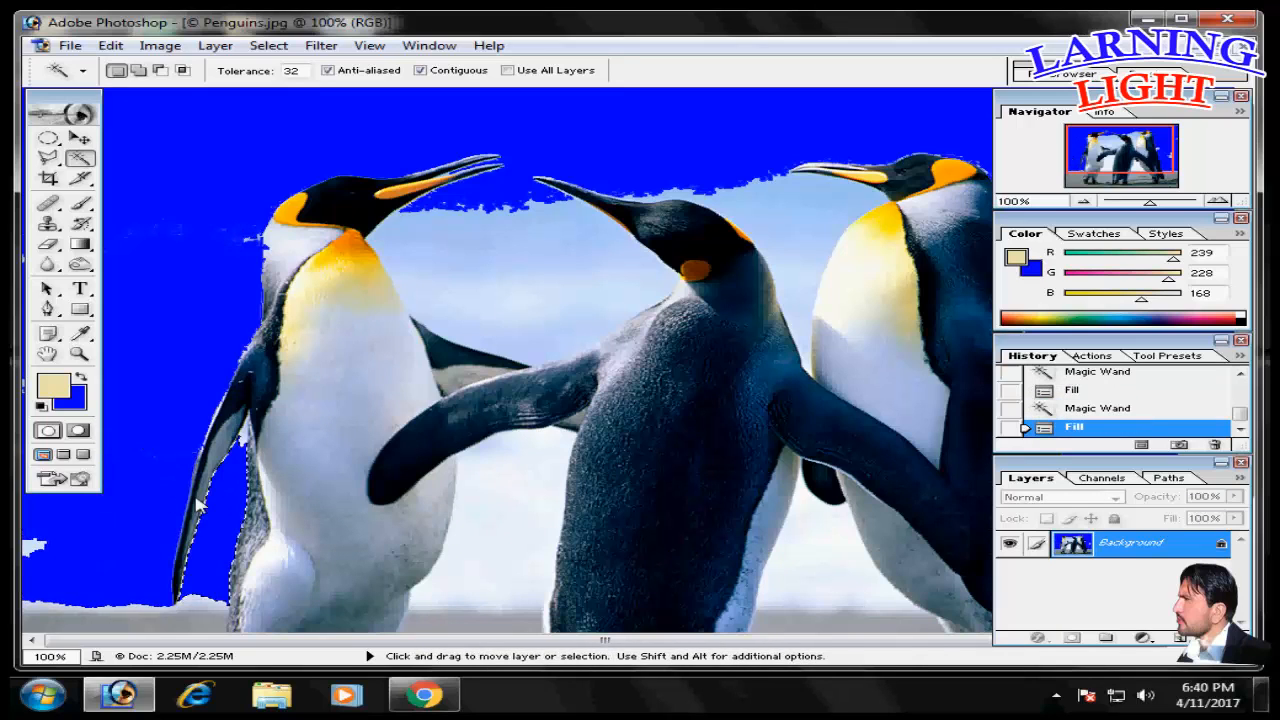
{"action": "left_click", "coordinate": [18, 545]}
{"action": "key", "text": "ctrl+z"}
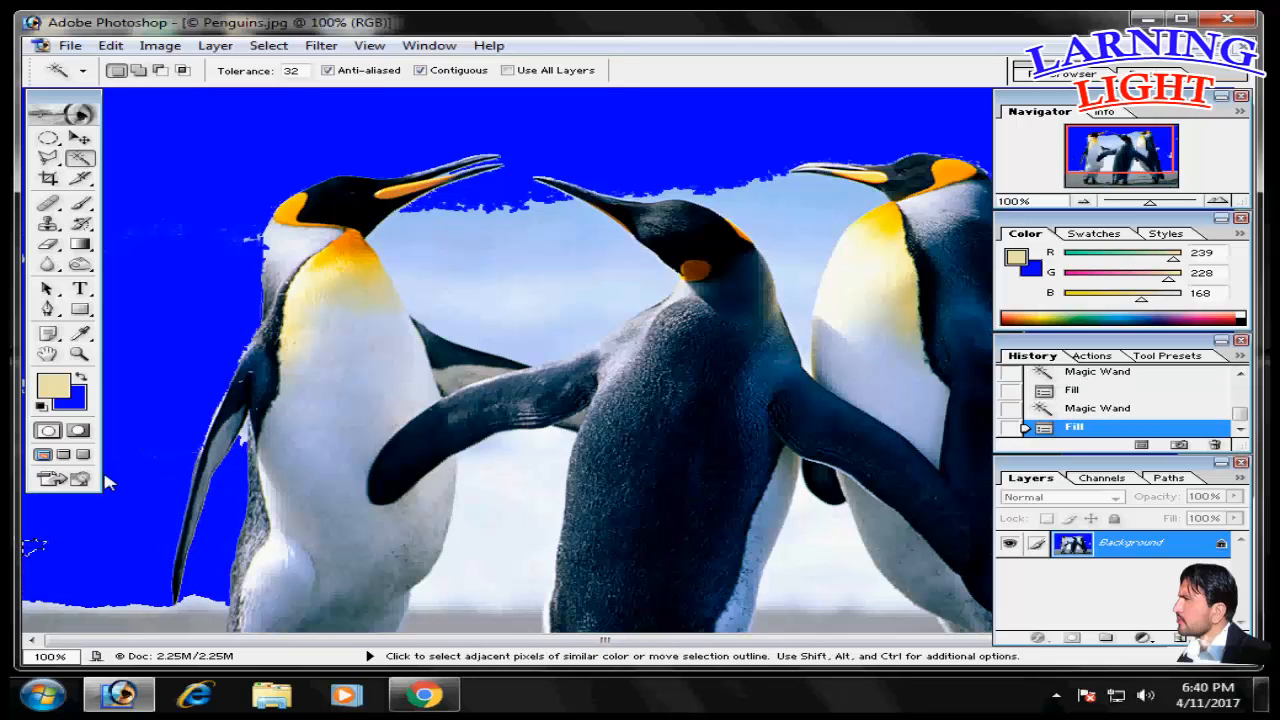
- Select and fill with the blue background color the sky between the left and middle penguins and between the middle and right penguins
{"action": "left_click", "coordinate": [505, 297]}
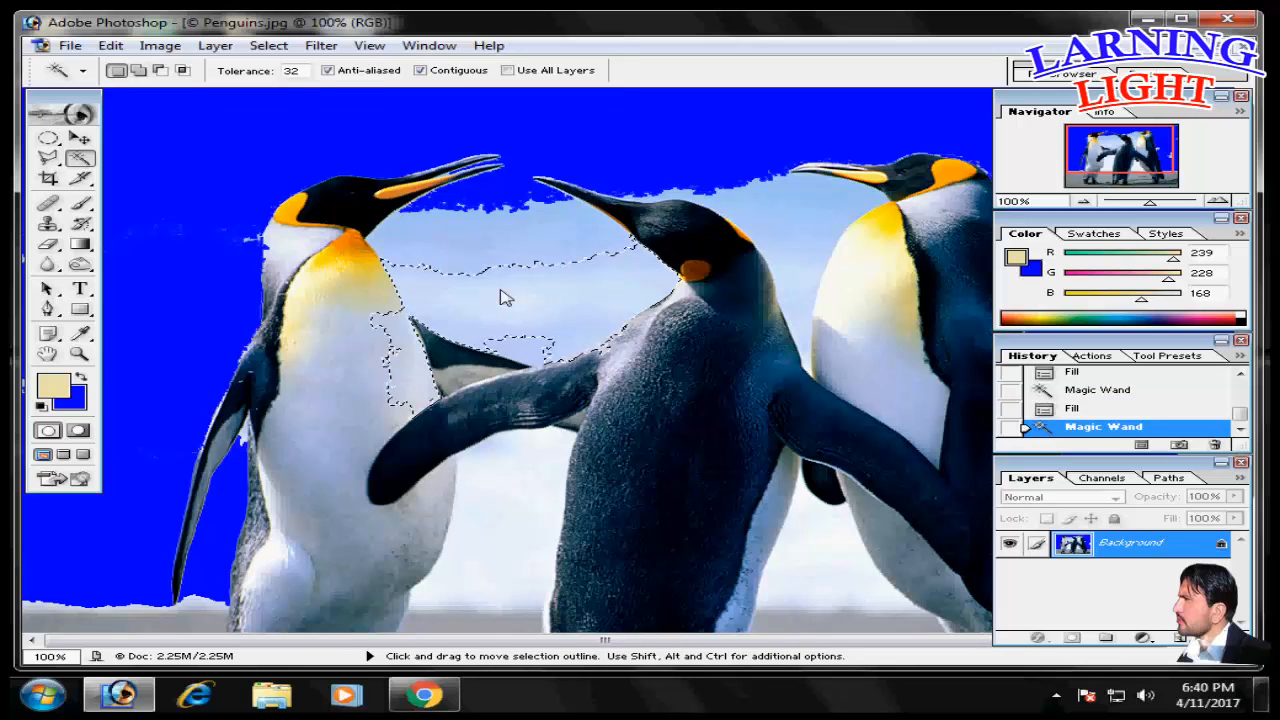
{"action": "left_click", "coordinate": [471, 240]}
{"action": "key", "text": "ctrl+Delete"}
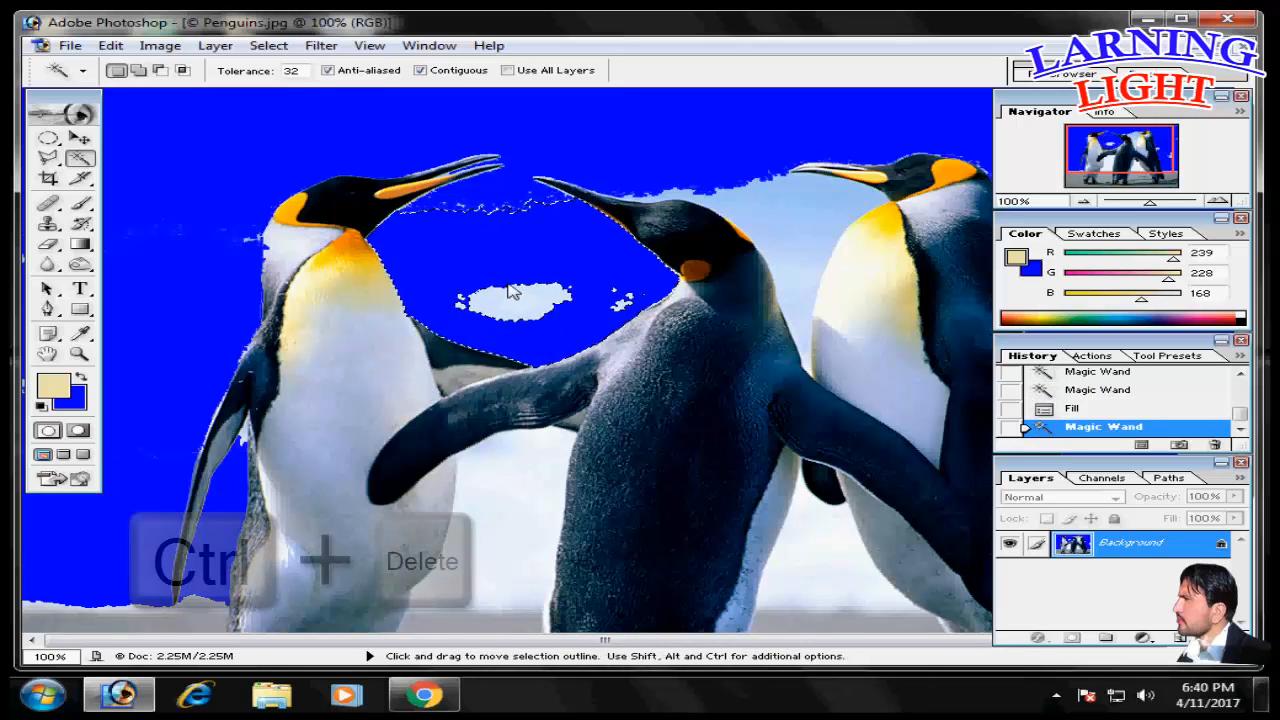
{"action": "left_click", "coordinate": [800, 192]}
{"action": "key", "text": "ctrl+Delete"}
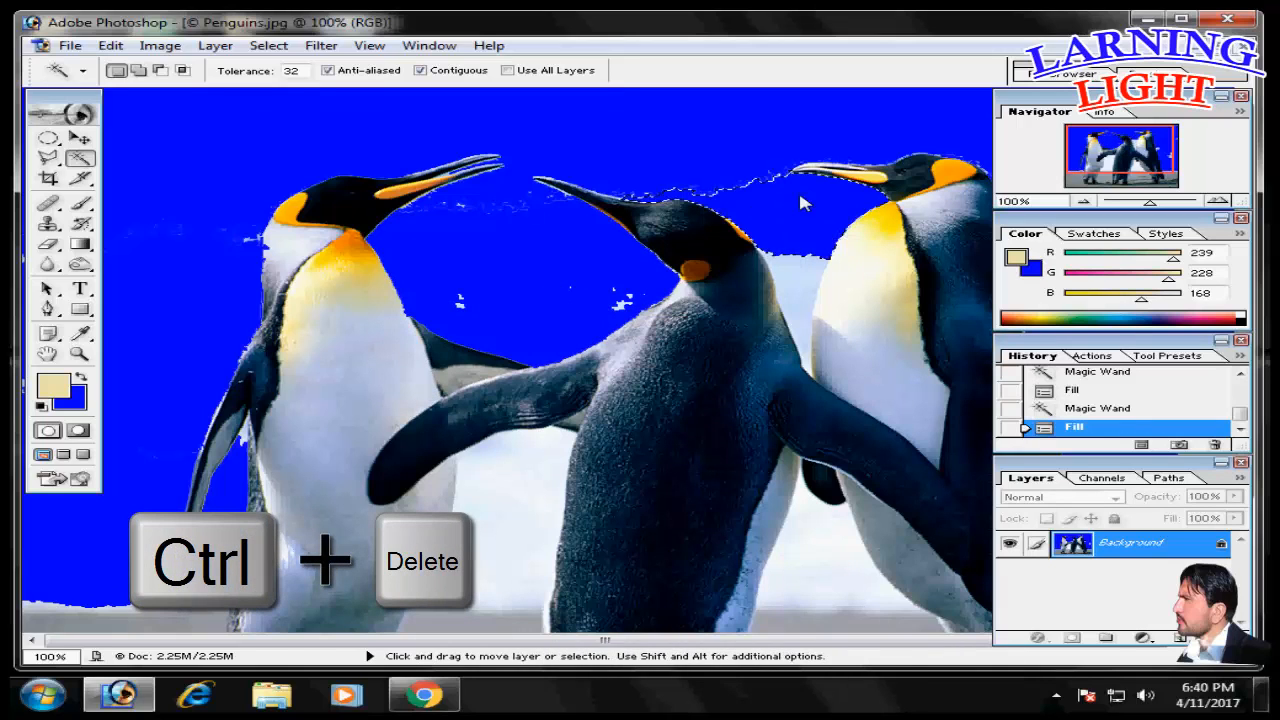
{"action": "left_click", "coordinate": [784, 266]}
{"action": "key", "text": "ctrl+Delete"}
- Select the connected blue sky, add leftover pale specks between the left and middle penguins, fill them with blue and deselect
{"action": "left_click", "coordinate": [474, 286]}
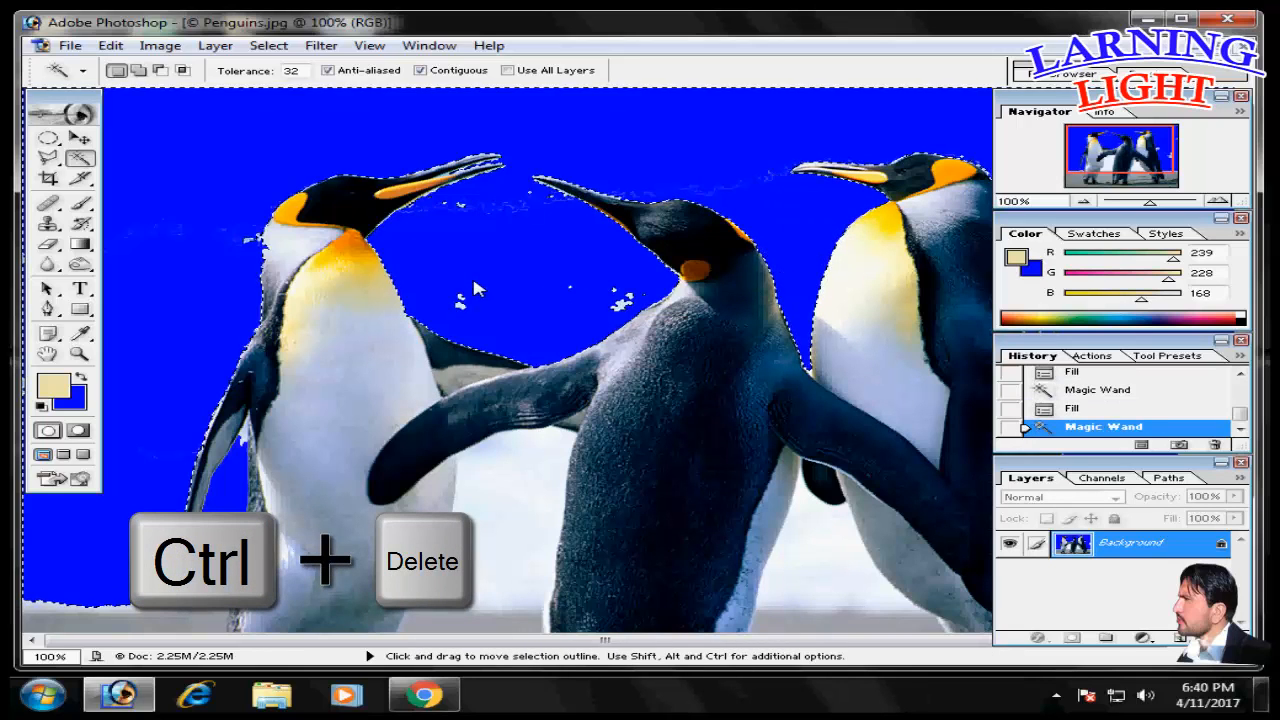
{"action": "key", "text": "ctrl+d"}
{"action": "left_click", "coordinate": [476, 288]}
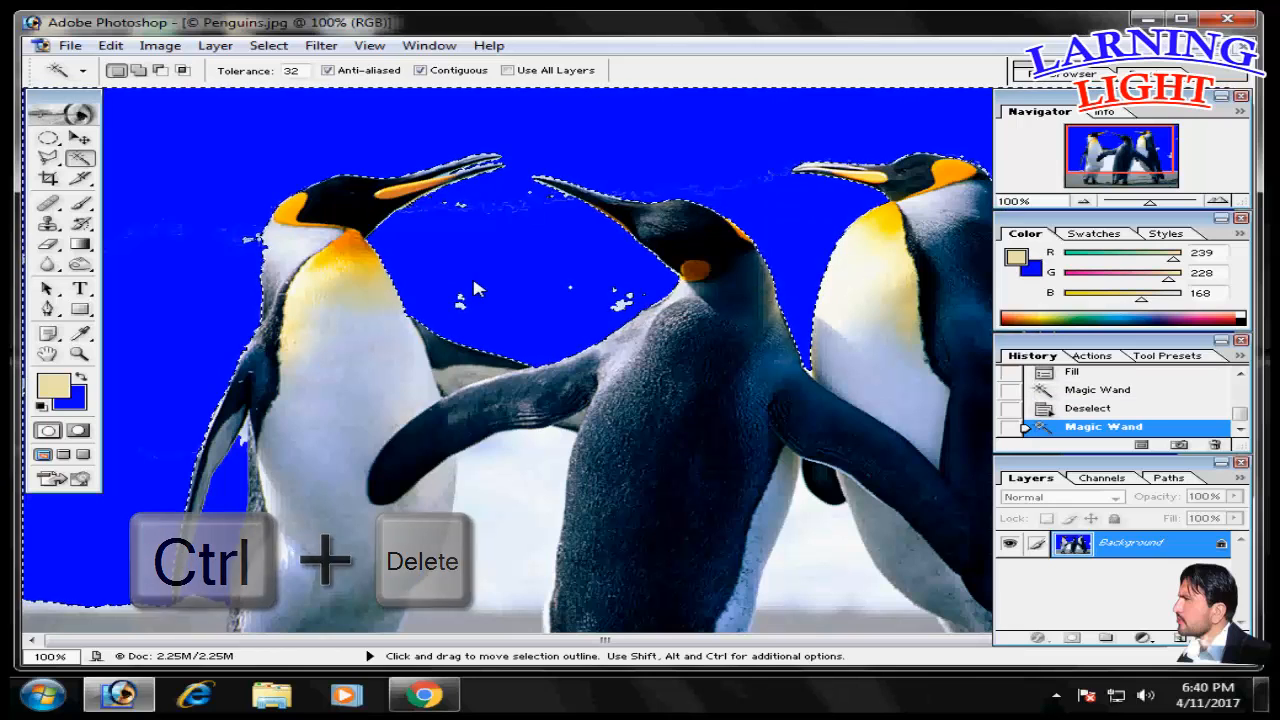
{"action": "key", "text": "shift"}
{"action": "left_click", "coordinate": [446, 288], "text": "shift"}
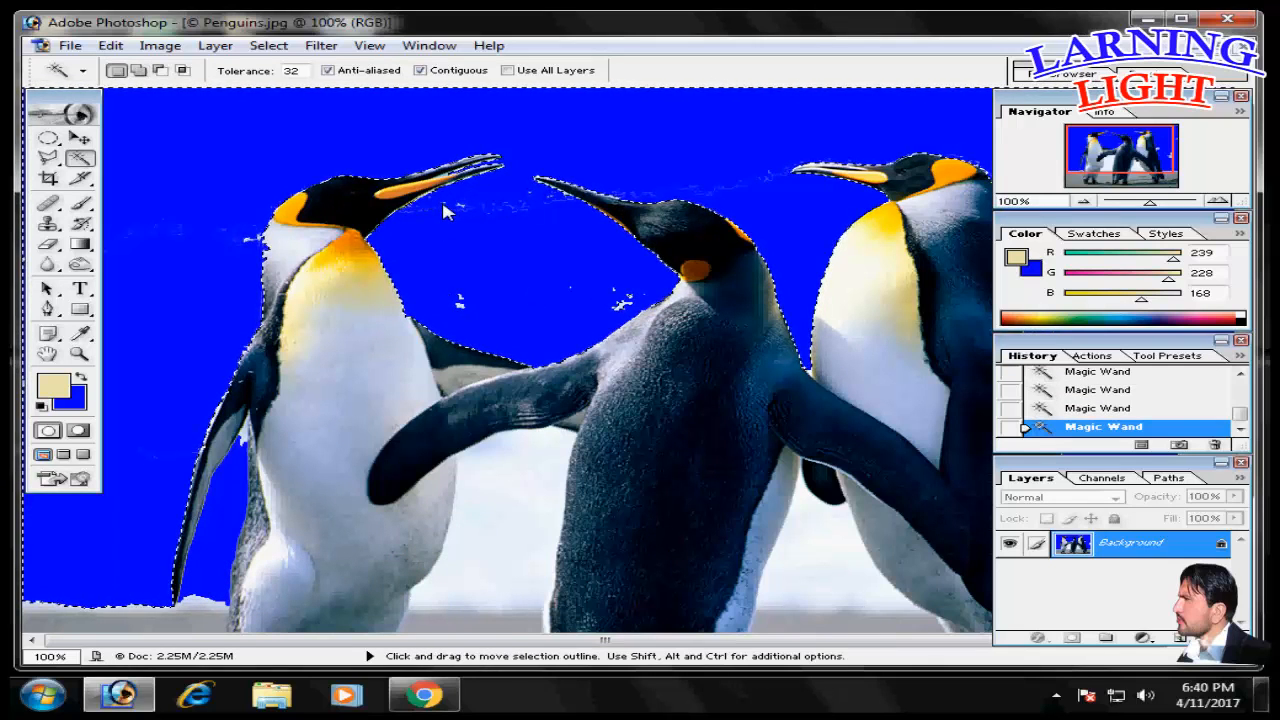
{"action": "key", "text": "ctrl+Delete"}
{"action": "key", "text": "ctrl+d"}
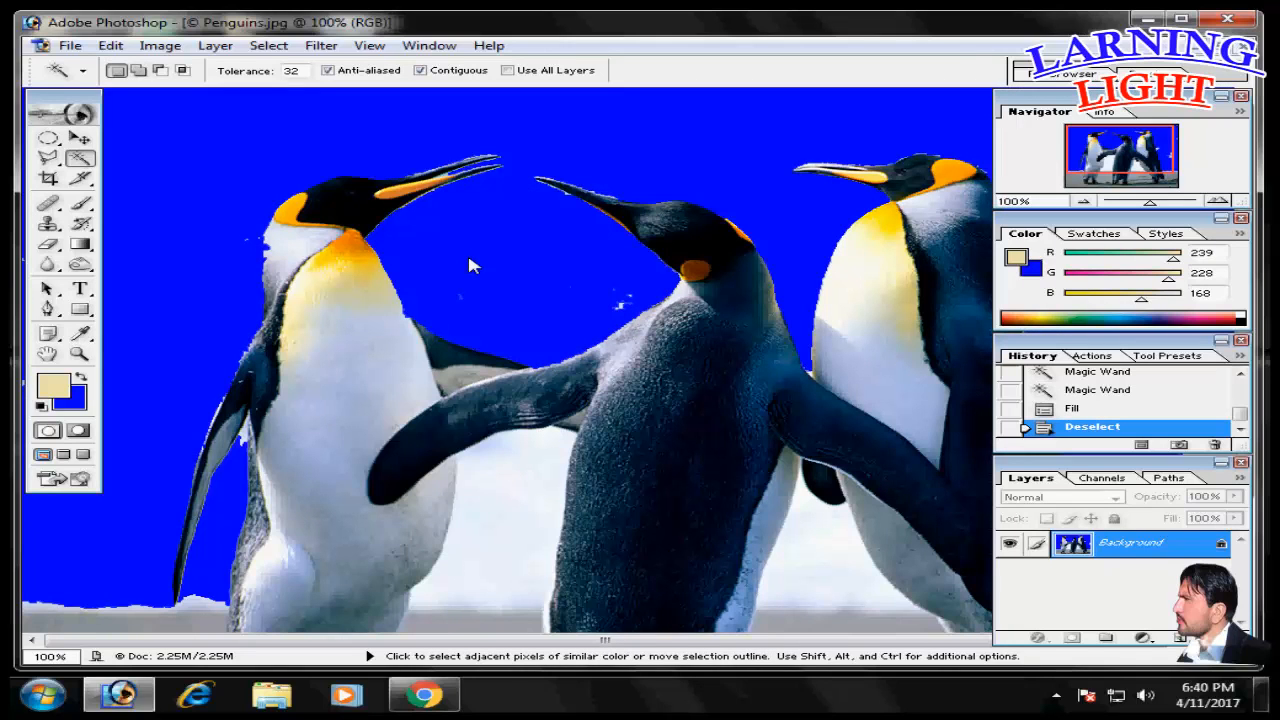
- Select the white cloud patch behind the right penguin's back with the Magic Wand and fill it with blue
{"action": "scroll", "coordinate": [469, 259], "scroll_direction": "down", "scroll_amount": 3}
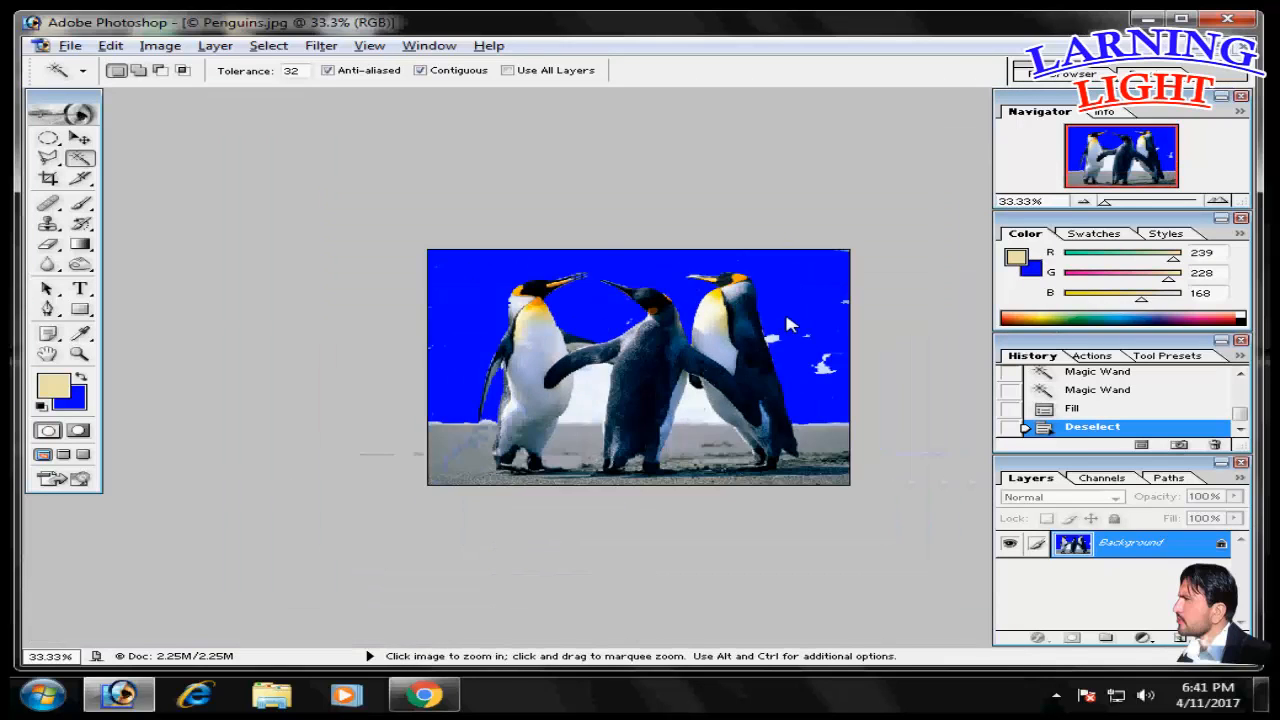
{"action": "scroll", "coordinate": [801, 323], "scroll_direction": "up", "scroll_amount": 1}
{"action": "scroll", "coordinate": [801, 330], "scroll_direction": "up", "scroll_amount": 3}
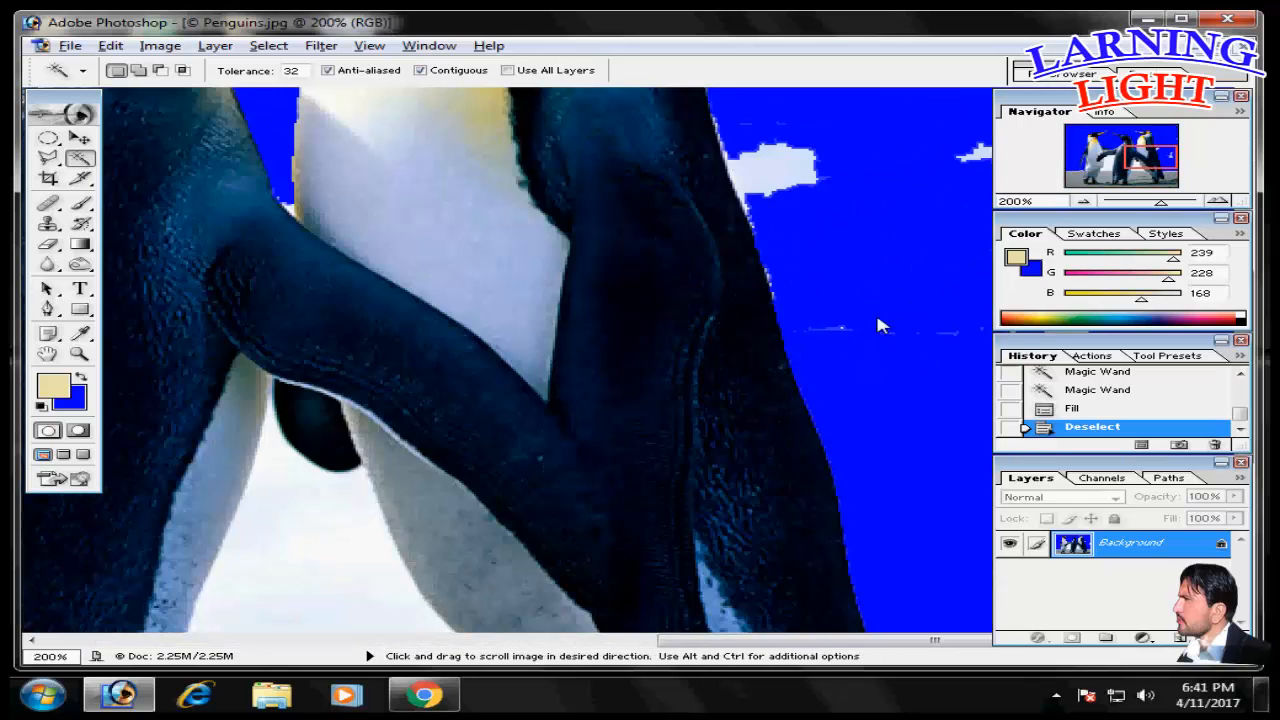
{"action": "left_click_drag", "start_coordinate": [880, 325], "coordinate": [880, 435]}
{"action": "left_click", "coordinate": [745, 268]}
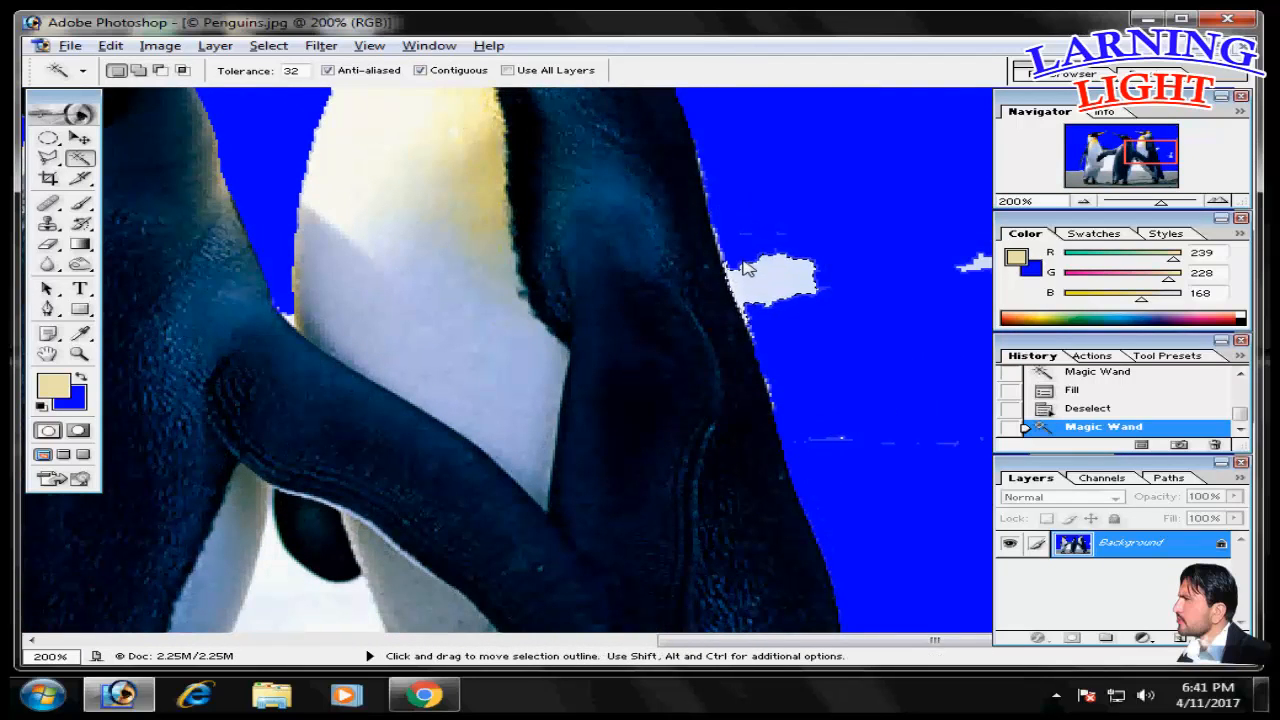
{"action": "key", "text": "ctrl+BackSpace"}
- Select the connected blue sky around the penguins with the Magic Wand and show the whole image at 50%
{"action": "left_click", "coordinate": [829, 338]}
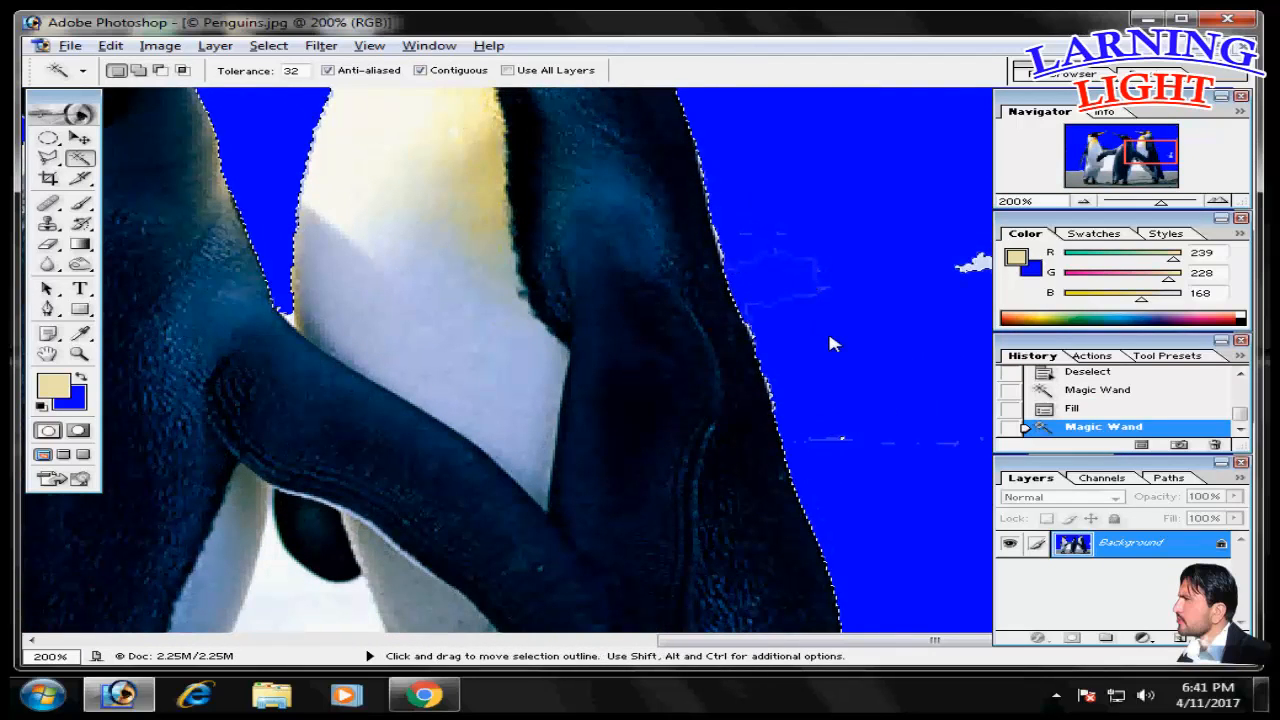
{"action": "scroll", "coordinate": [829, 342], "scroll_direction": "down", "scroll_amount": 2}
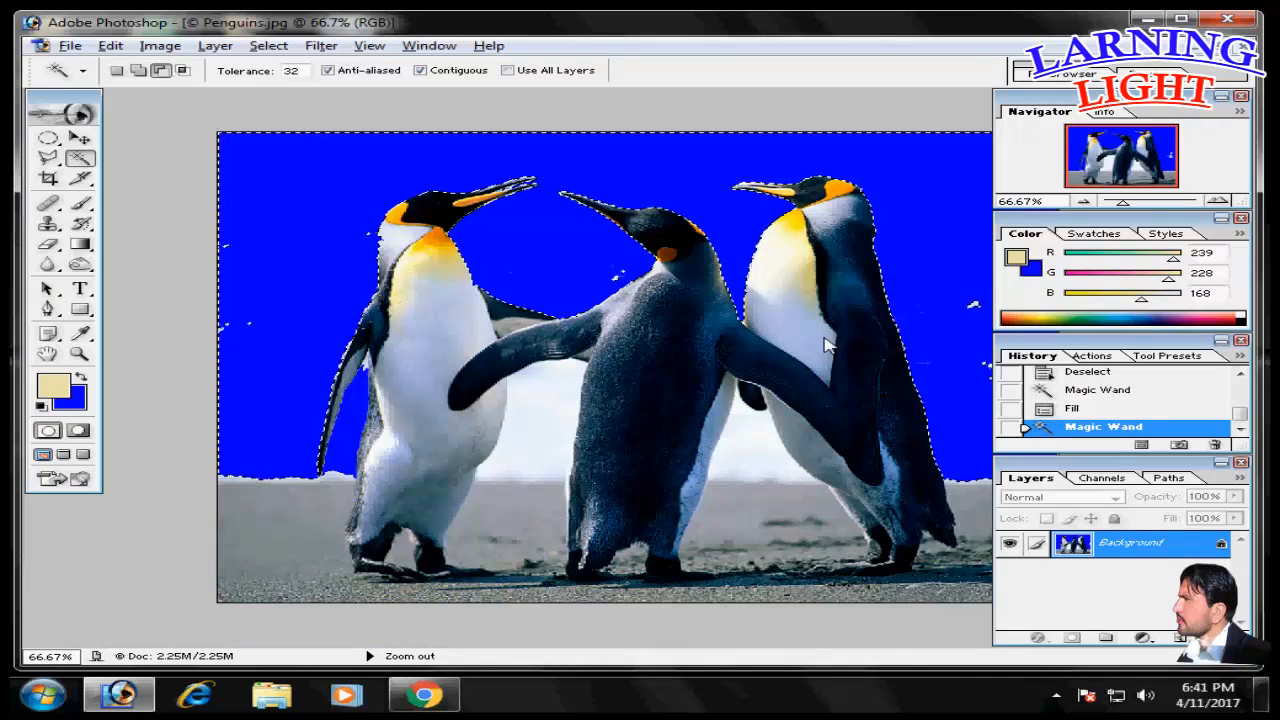
{"action": "scroll", "coordinate": [950, 280], "scroll_direction": "down", "scroll_amount": 1}
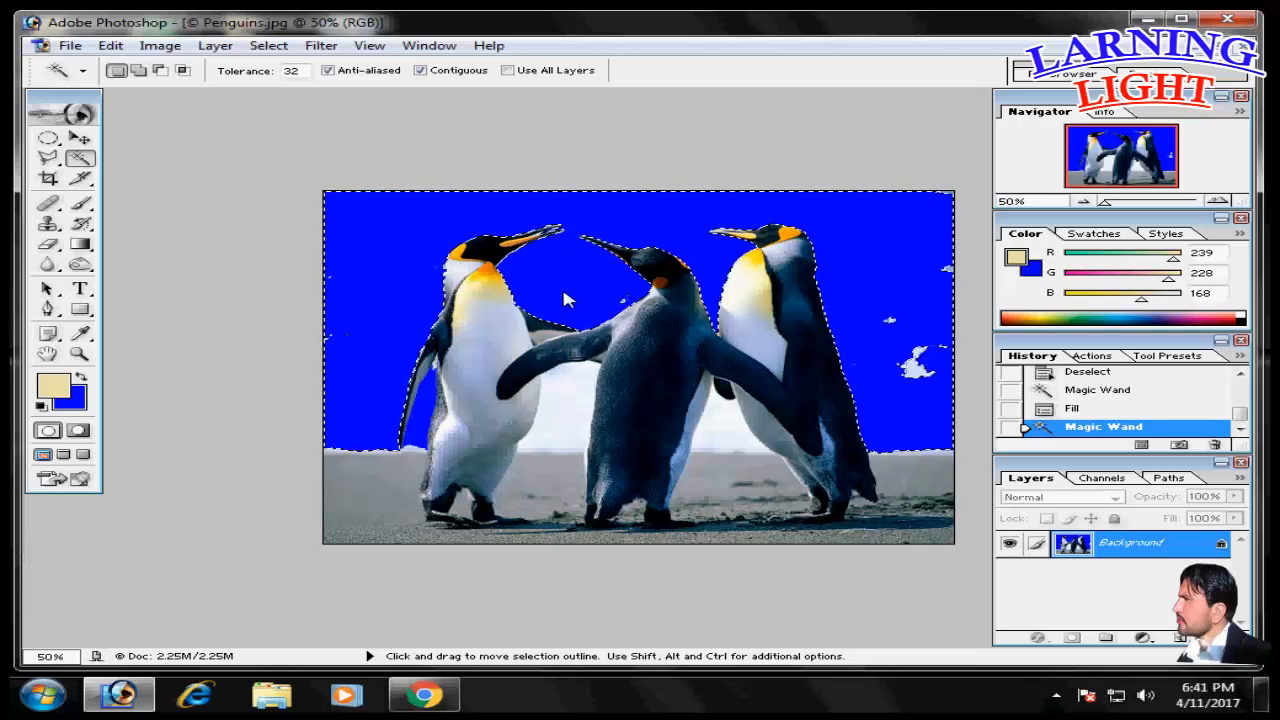
- Try to shift the selected blue sky upward with the Move tool, and undo the move
{"action": "left_click", "coordinate": [80, 138]}
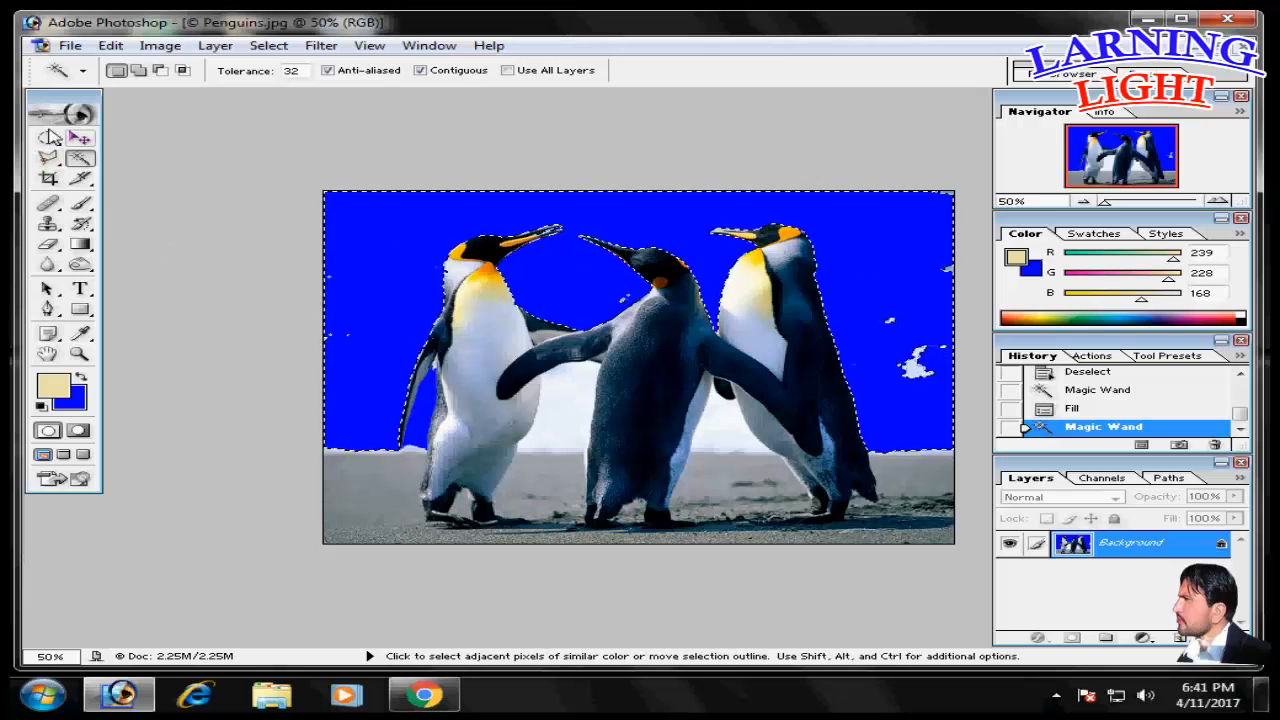
{"action": "left_click_drag", "start_coordinate": [380, 208], "coordinate": [380, 171]}
{"action": "key", "text": "ctrl+z"}
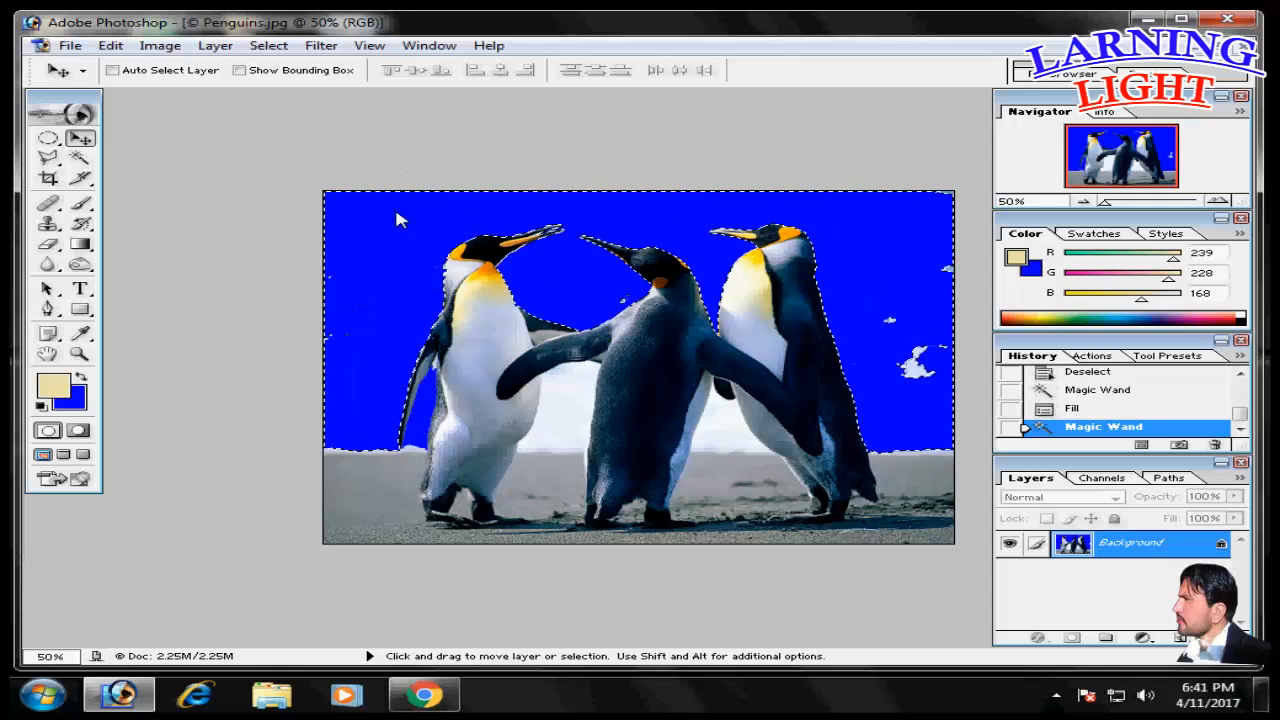
- Set the background color to yellow and fill the selected sky with it
{"action": "key", "text": "ctrl+minus"}
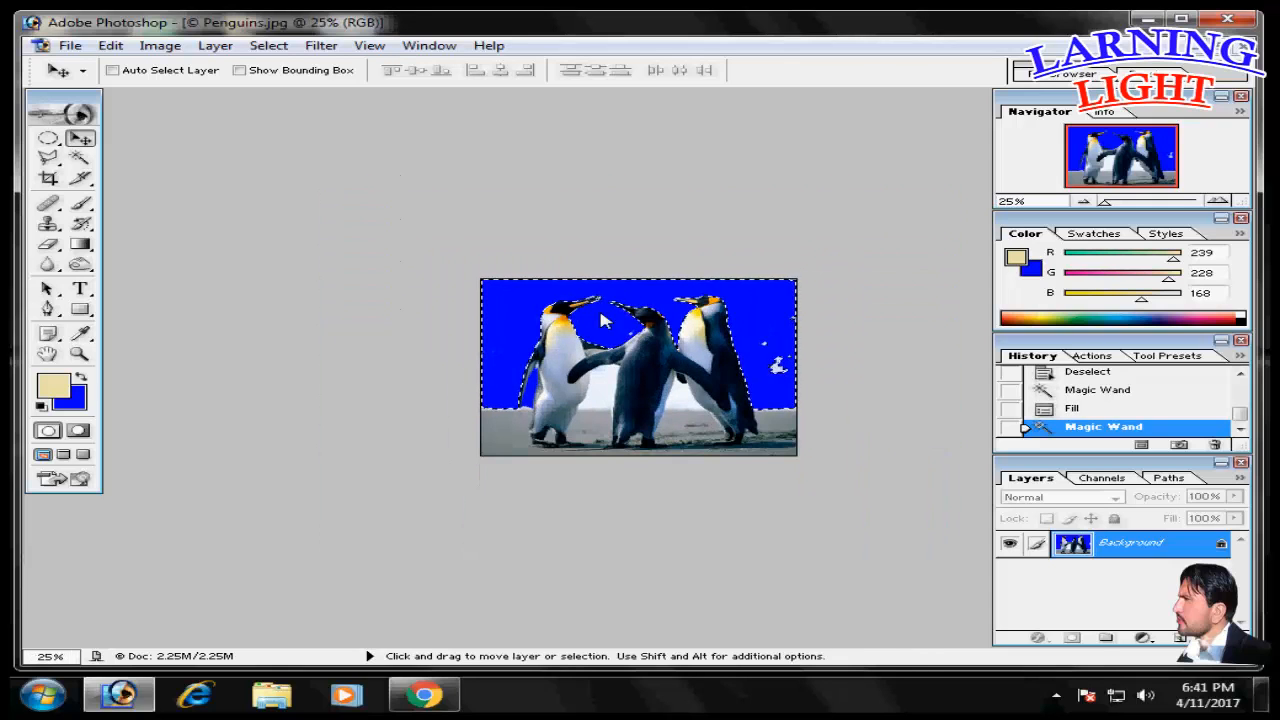
{"action": "key", "text": "ctrl+plus"}
{"action": "key", "text": "ctrl+plus"}
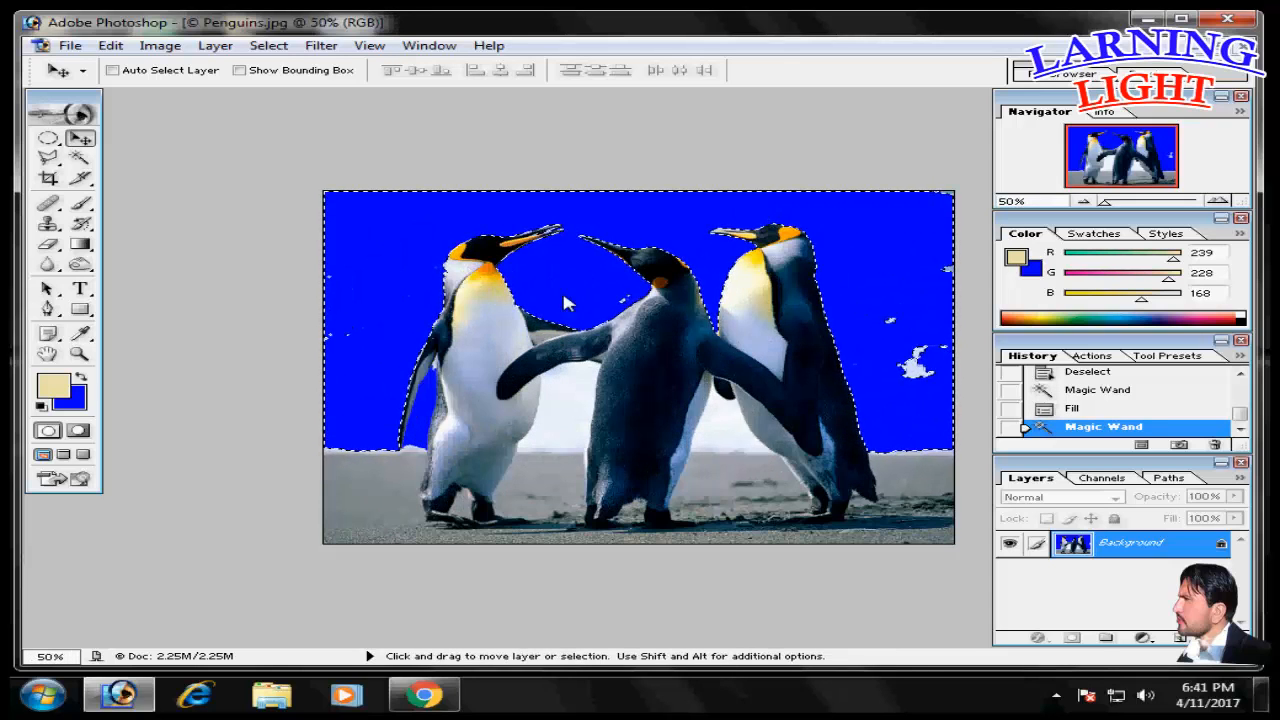
{"action": "left_click", "coordinate": [69, 398]}
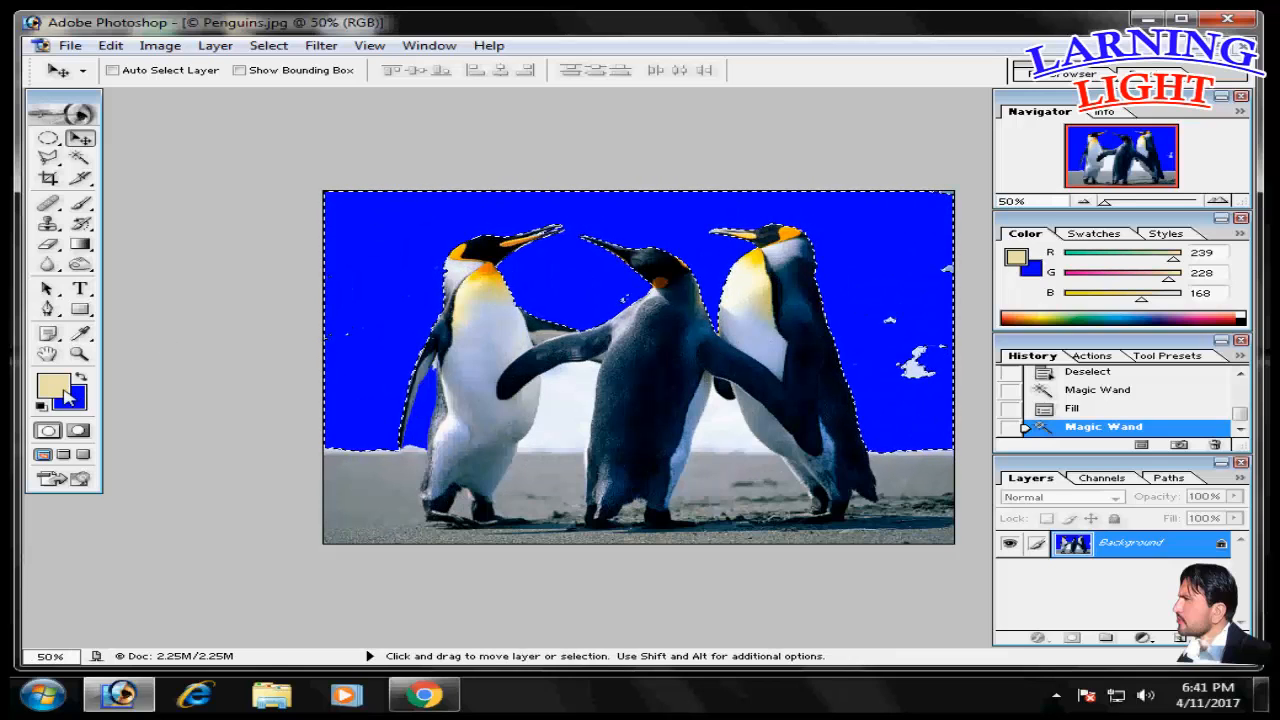
{"action": "left_click", "coordinate": [686, 418]}
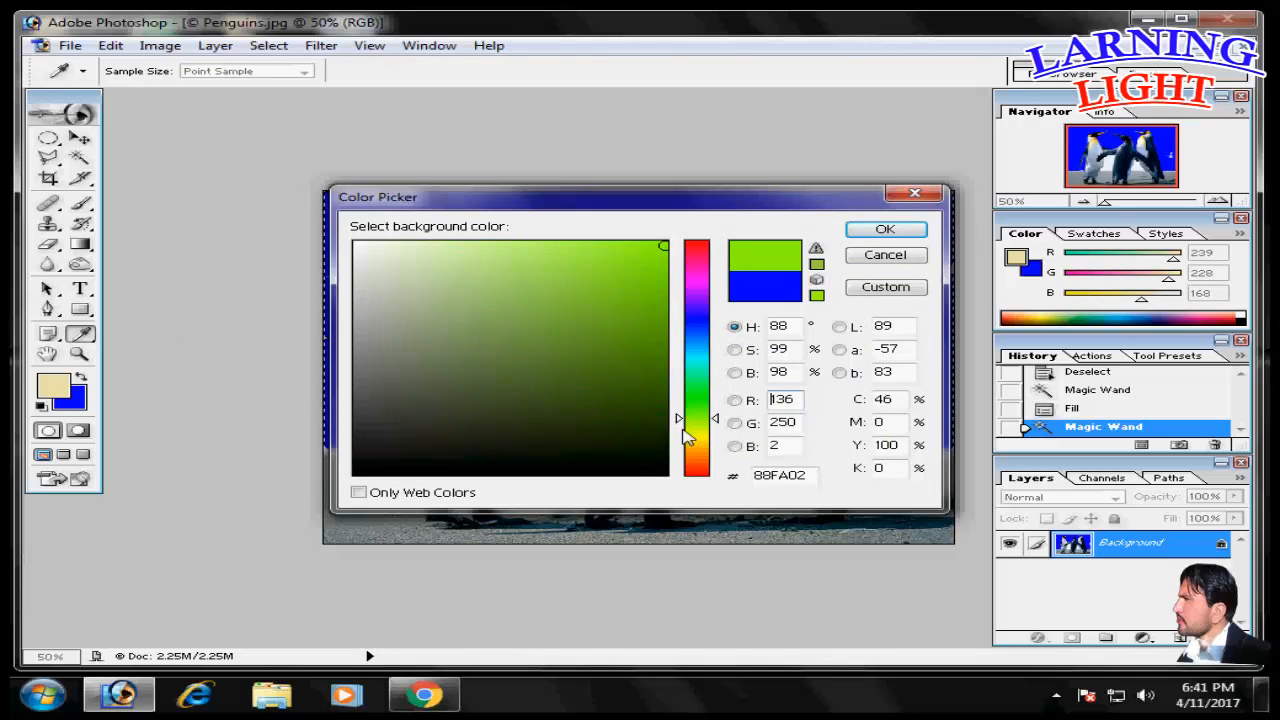
{"action": "left_click", "coordinate": [866, 227]}
{"action": "key", "text": "ctrl+Delete"}
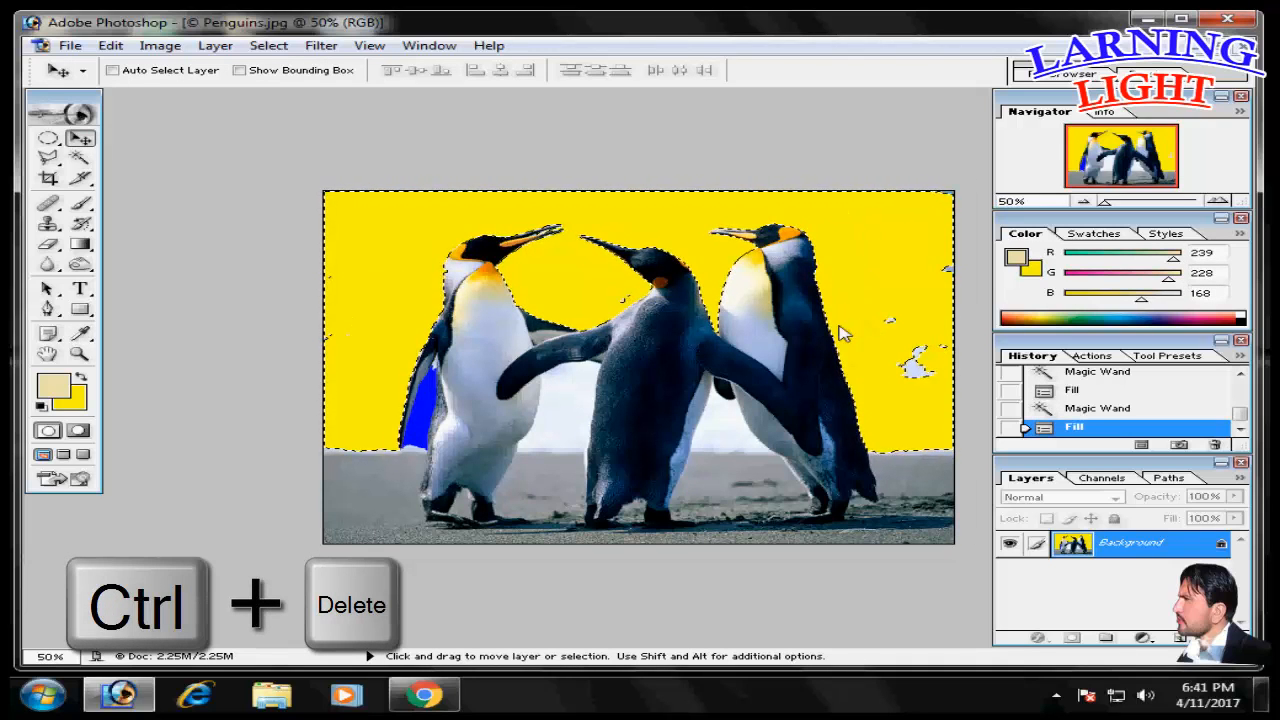
- Set the background color to green (R 7, G 250, B 13) and fill the selected sky with it
{"action": "left_click", "coordinate": [72, 400]}
{"action": "left_click", "coordinate": [686, 398]}
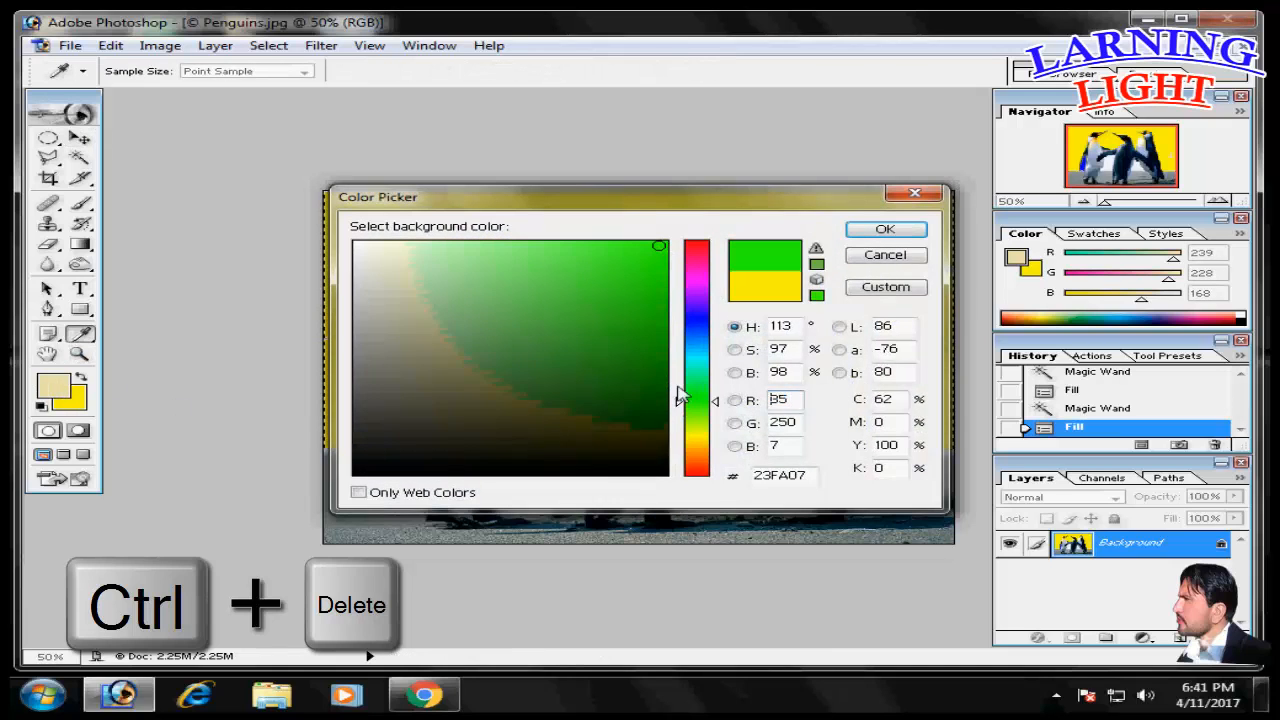
{"action": "left_click_drag", "start_coordinate": [678, 388], "coordinate": [678, 381]}
{"action": "left_click", "coordinate": [858, 230]}
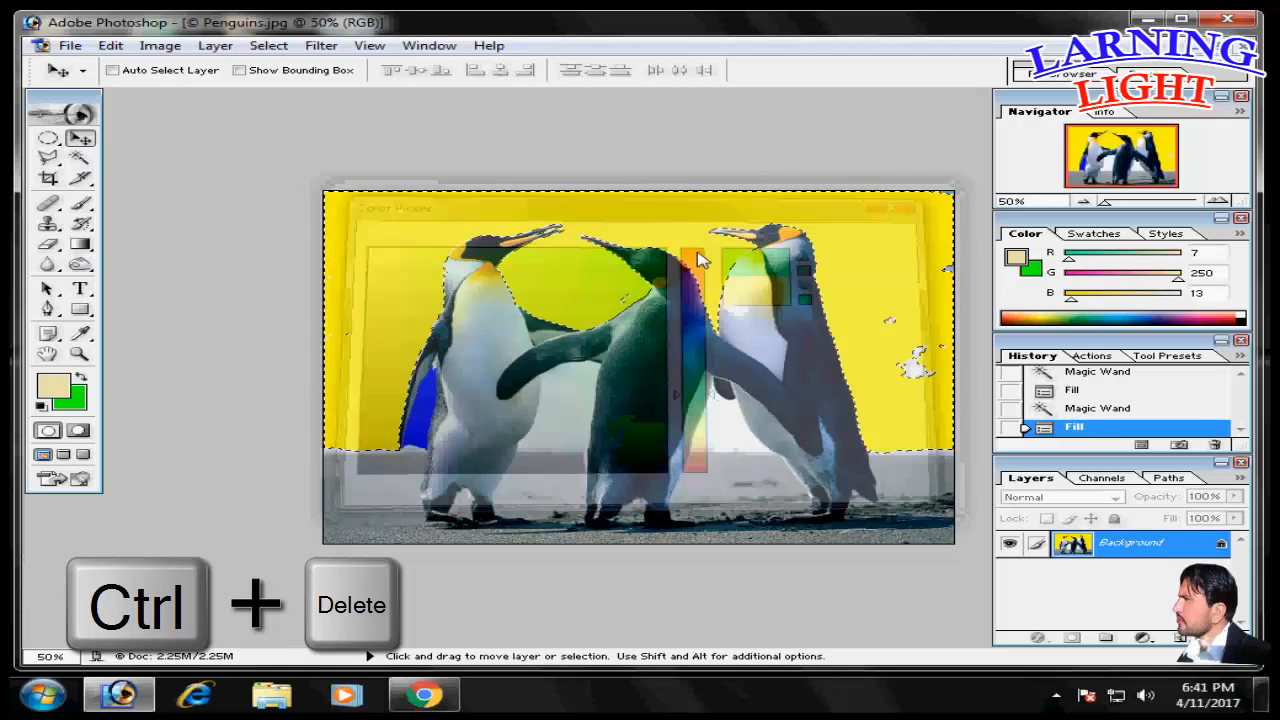
{"action": "key", "text": "ctrl+Delete"}
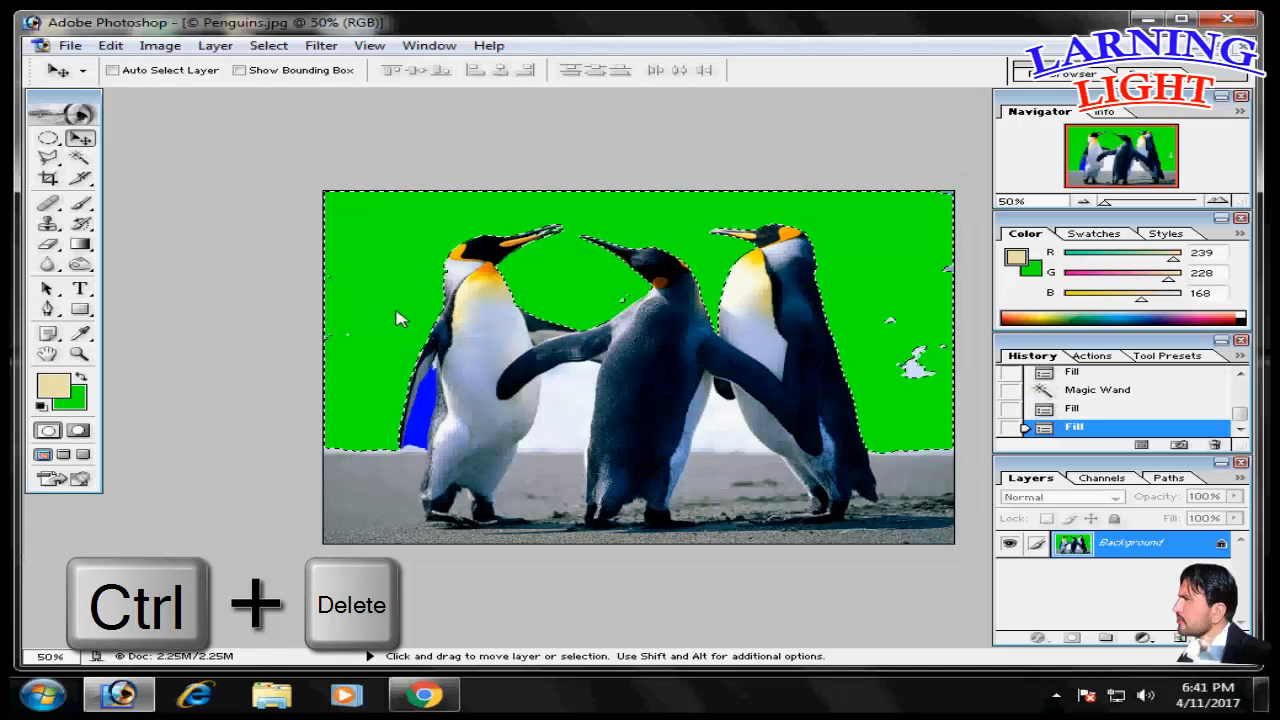
- Restore the document windows to floating size, switch to Untitled-1 and fill its selected canvas with the green background color
{"action": "key", "text": "ctrl+minus"}
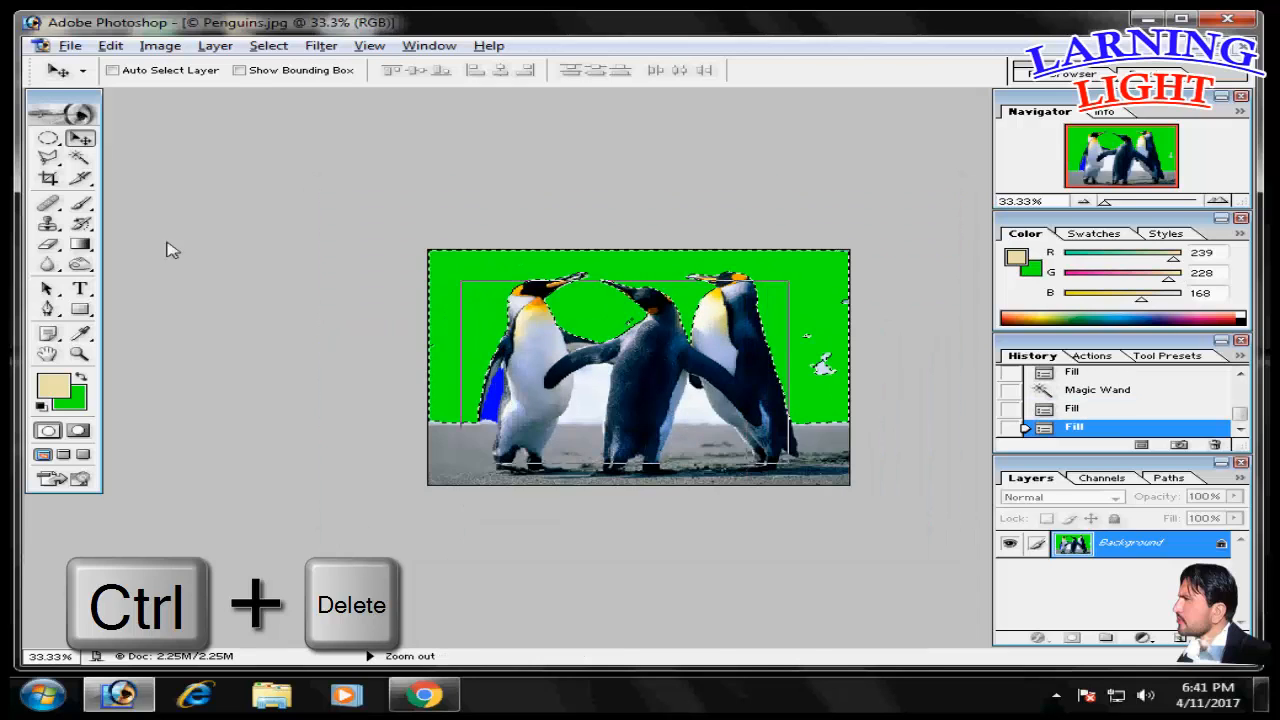
{"action": "key", "text": "ctrl+minus"}
{"action": "key", "text": "alt+space"}
{"action": "key", "text": "Escape"}
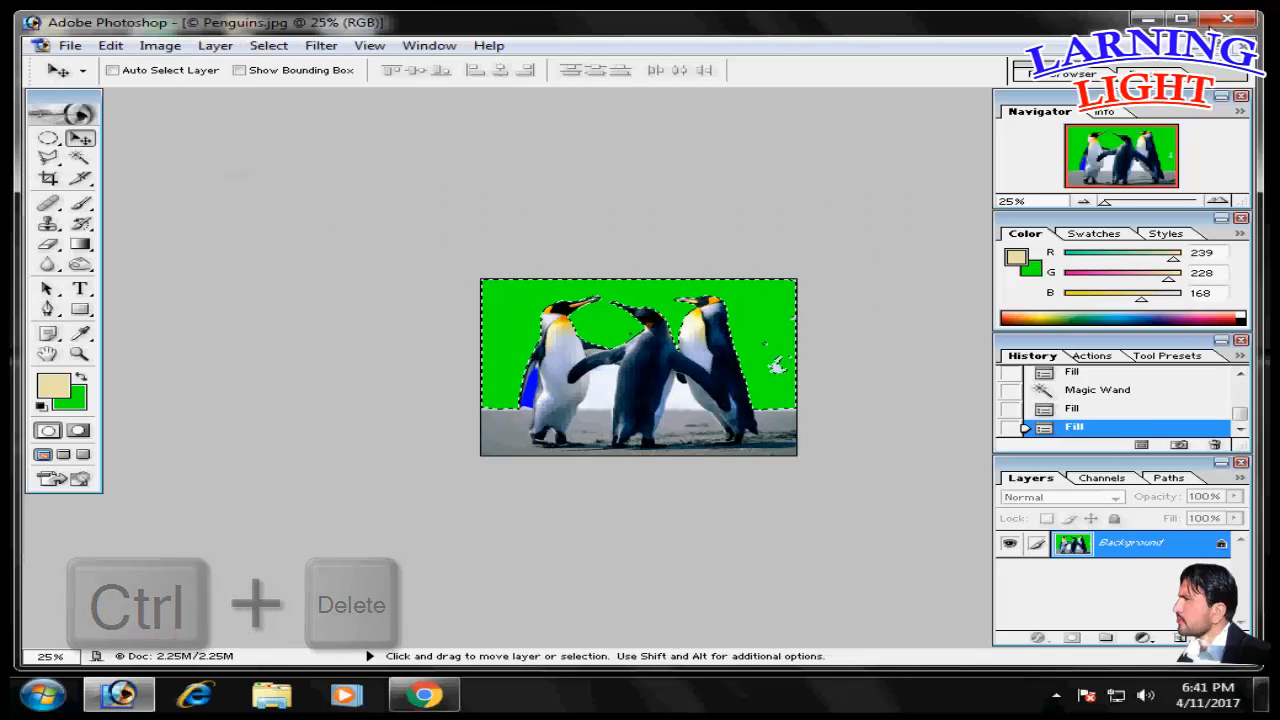
{"action": "left_click", "coordinate": [1223, 45]}
{"action": "left_click_drag", "start_coordinate": [451, 219], "coordinate": [599, 310]}
{"action": "left_click", "coordinate": [420, 197]}
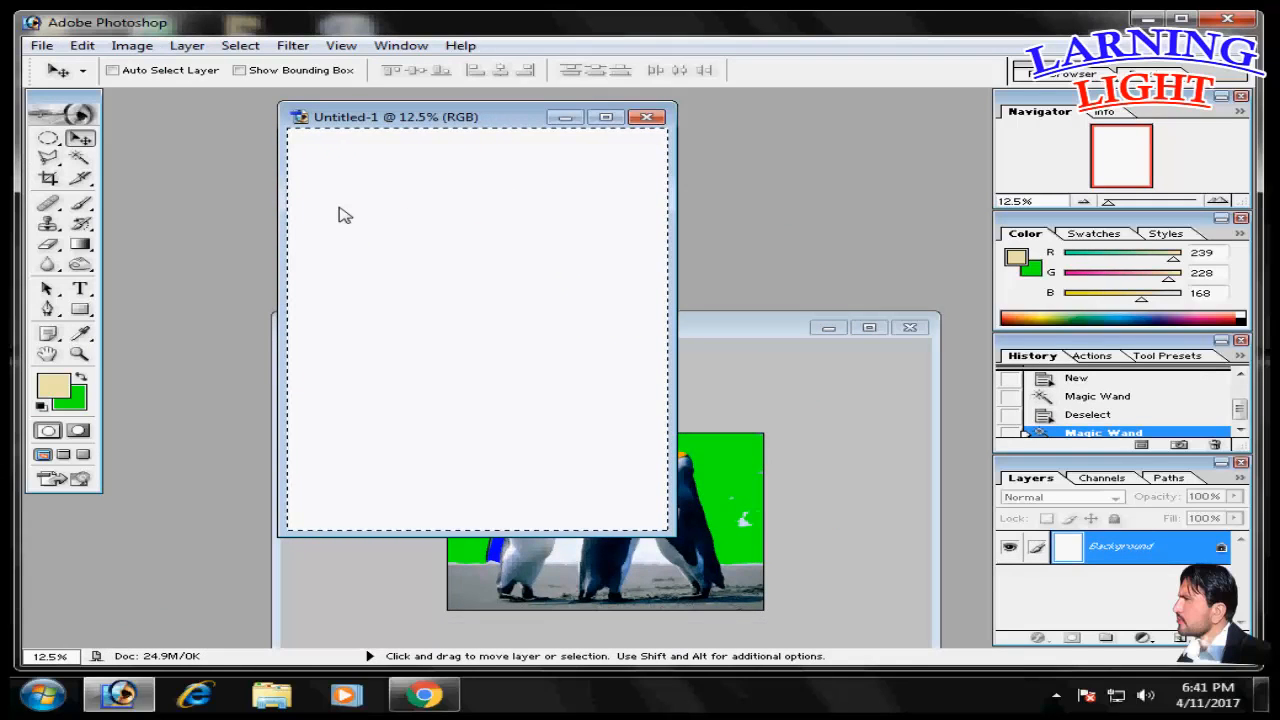
{"action": "key", "text": "ctrl+BackSpace"}
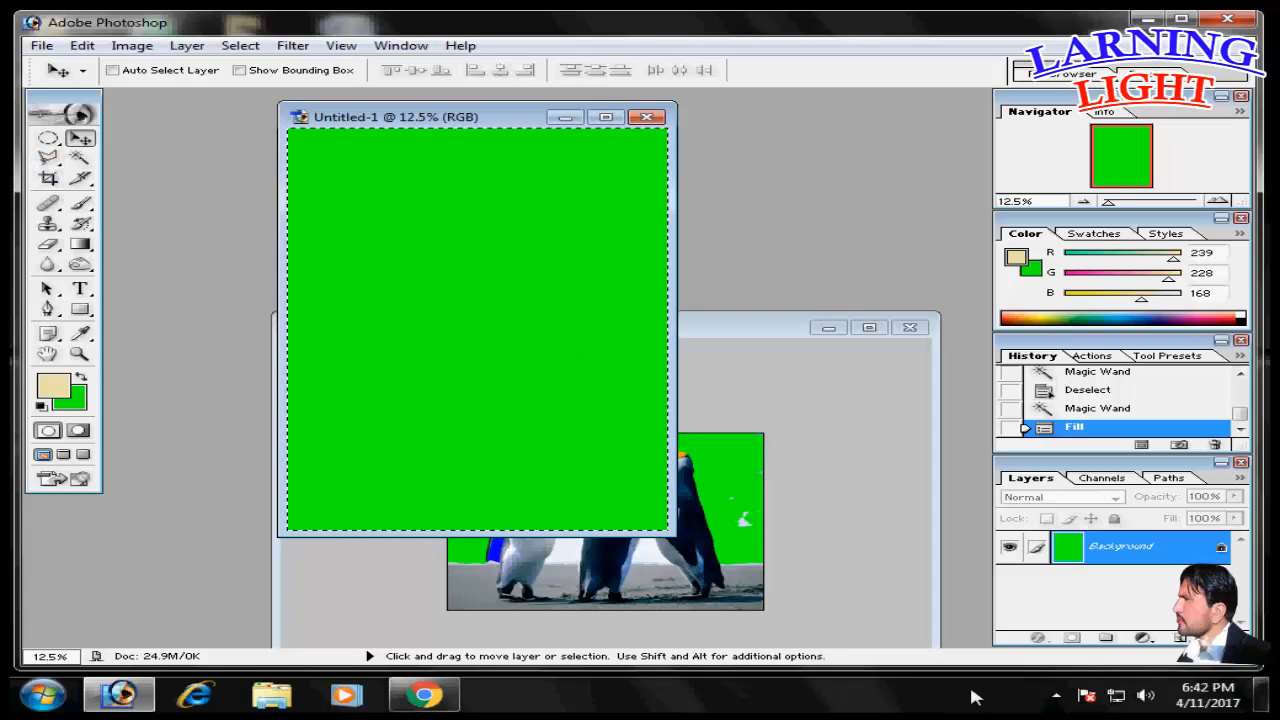
{"action": "left_click", "coordinate": [1054, 694]}
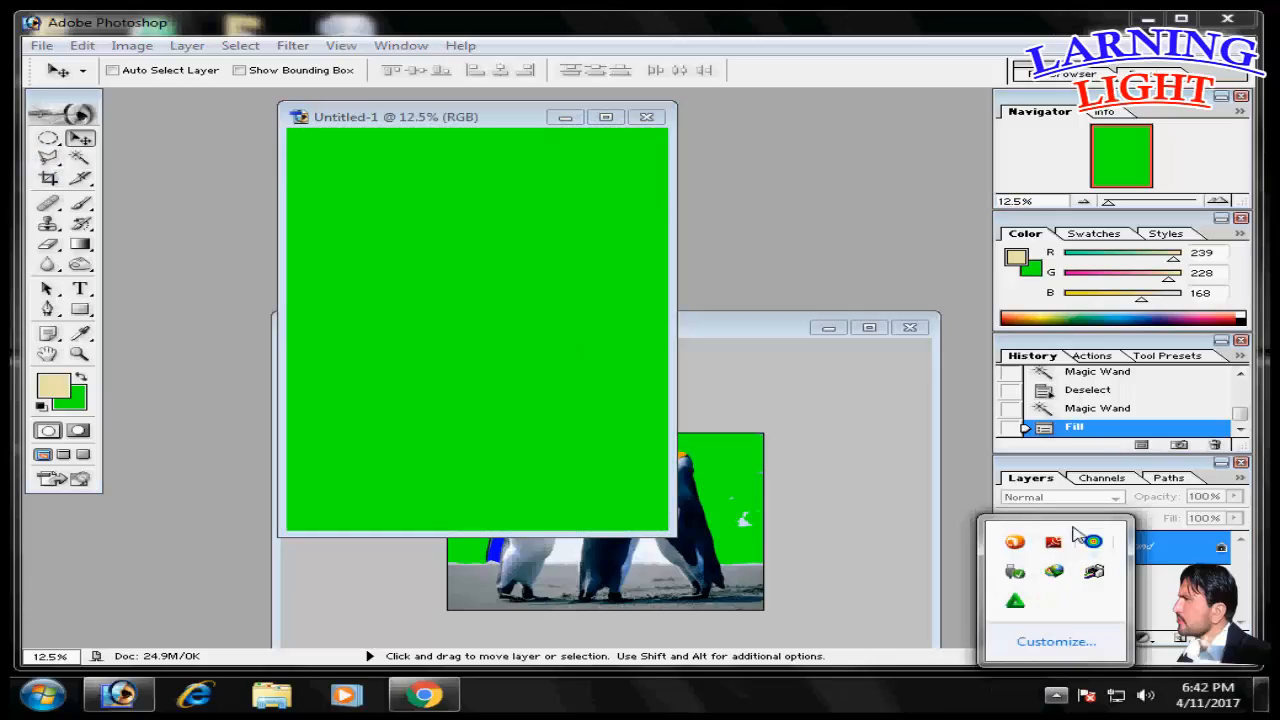